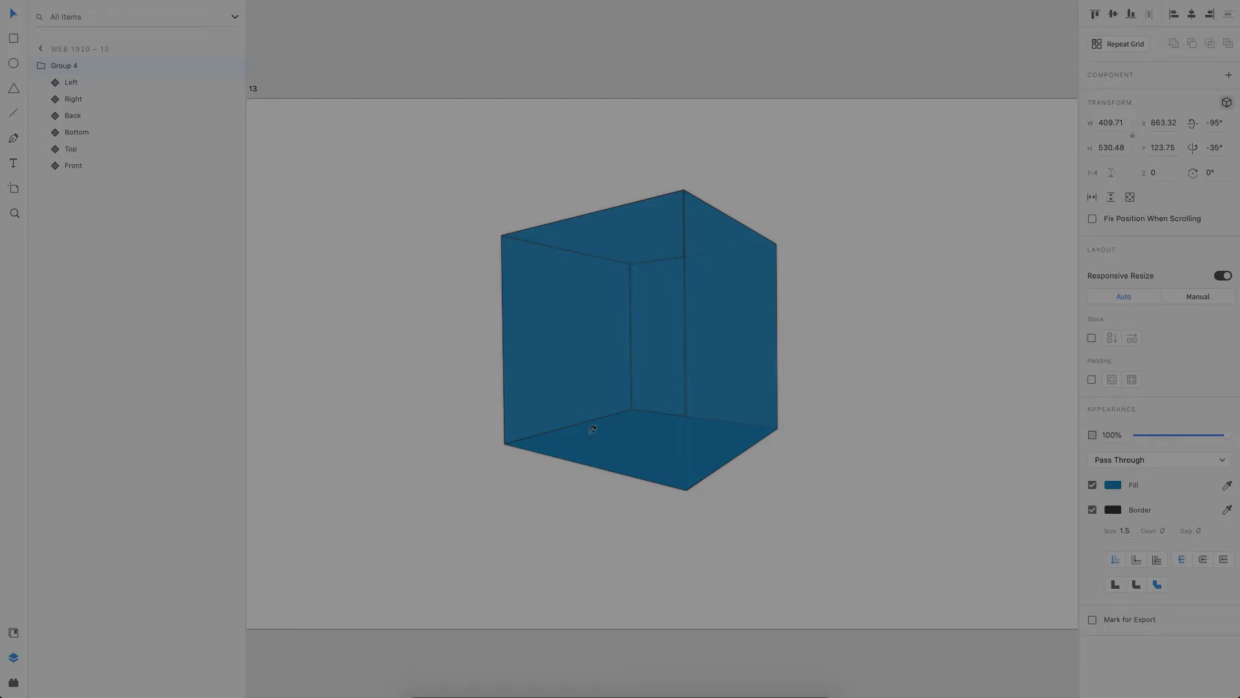
- Look over the 3D Transforms feature notes and the example cube artboards, focusing on Web 1920 – 13
scroll(414, 431, down, 3)
scroll(414, 432, down, 3)
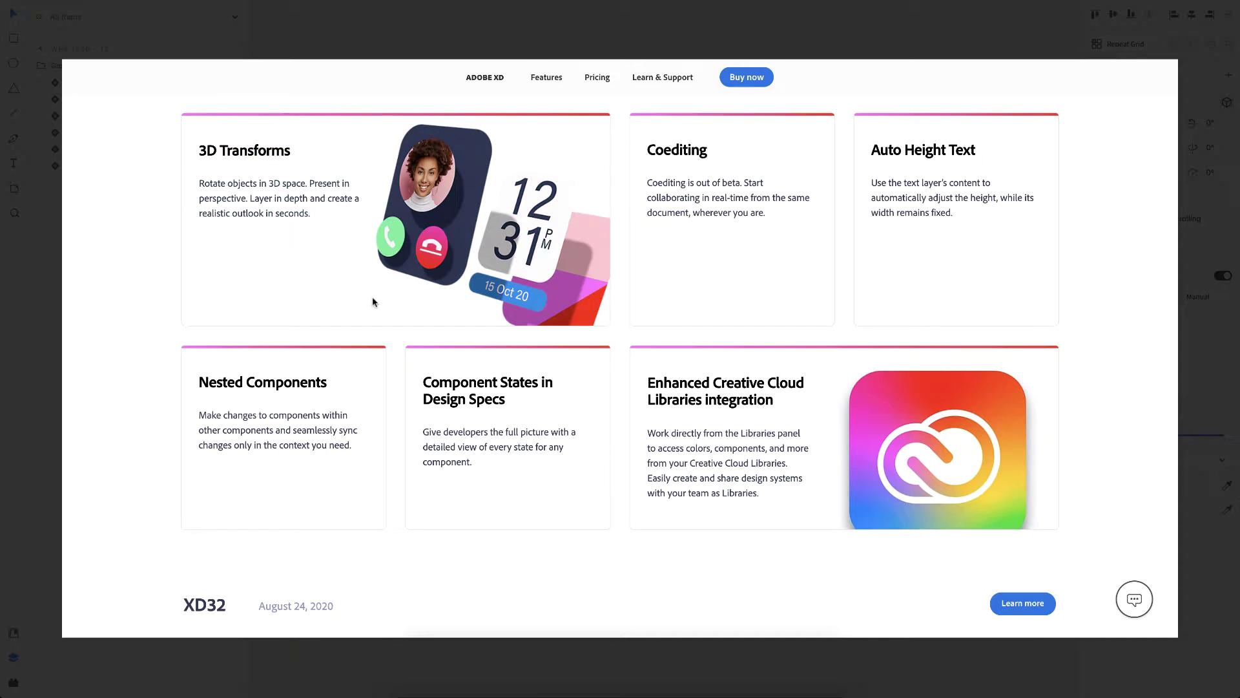
key(Escape)
scroll(699, 412, right, 10)
scroll(699, 413, right, 15)
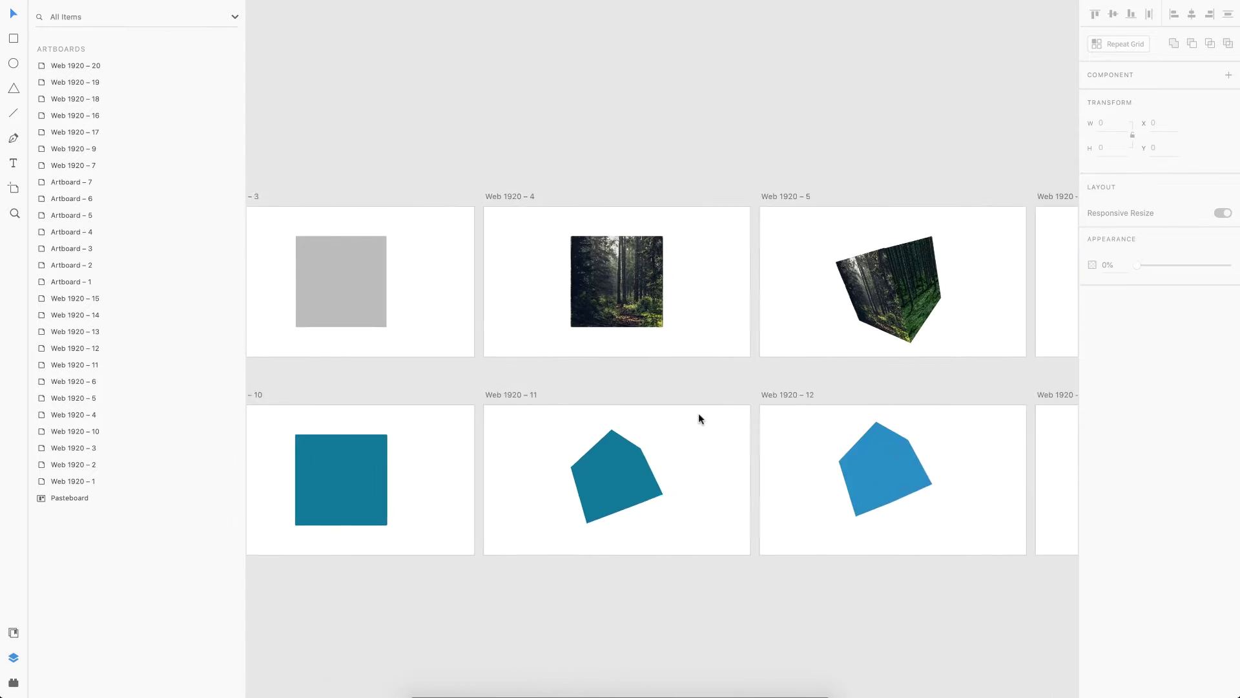
scroll(699, 413, right, 5)
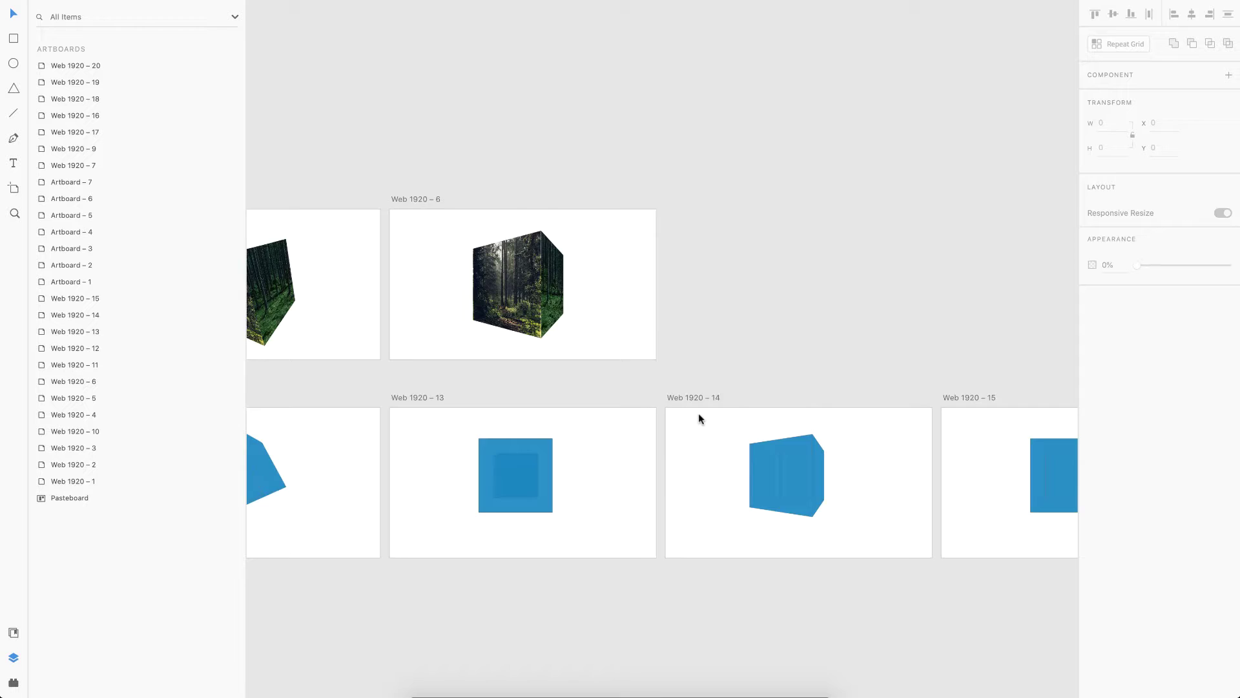
scroll(699, 412, left, 6)
scroll(699, 414, left, 6)
scroll(699, 414, down, 3)
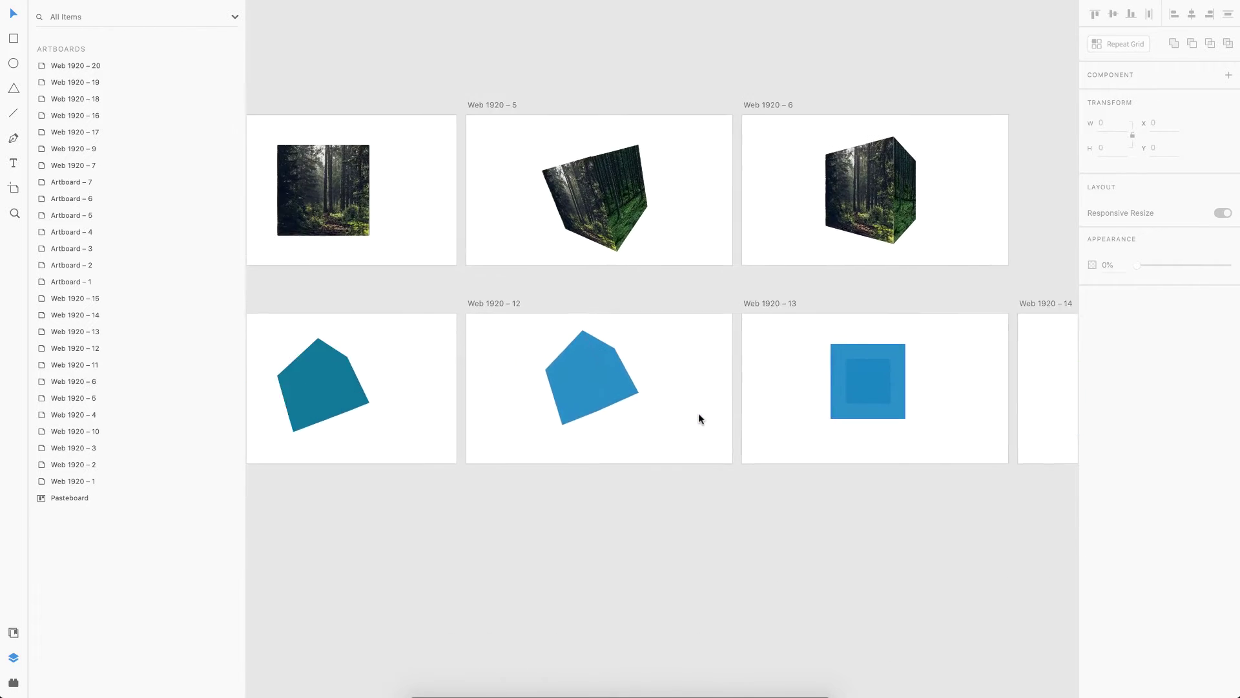
scroll(699, 414, right, 6)
scroll(708, 369, up, 5)
scroll(707, 374, up, 5)
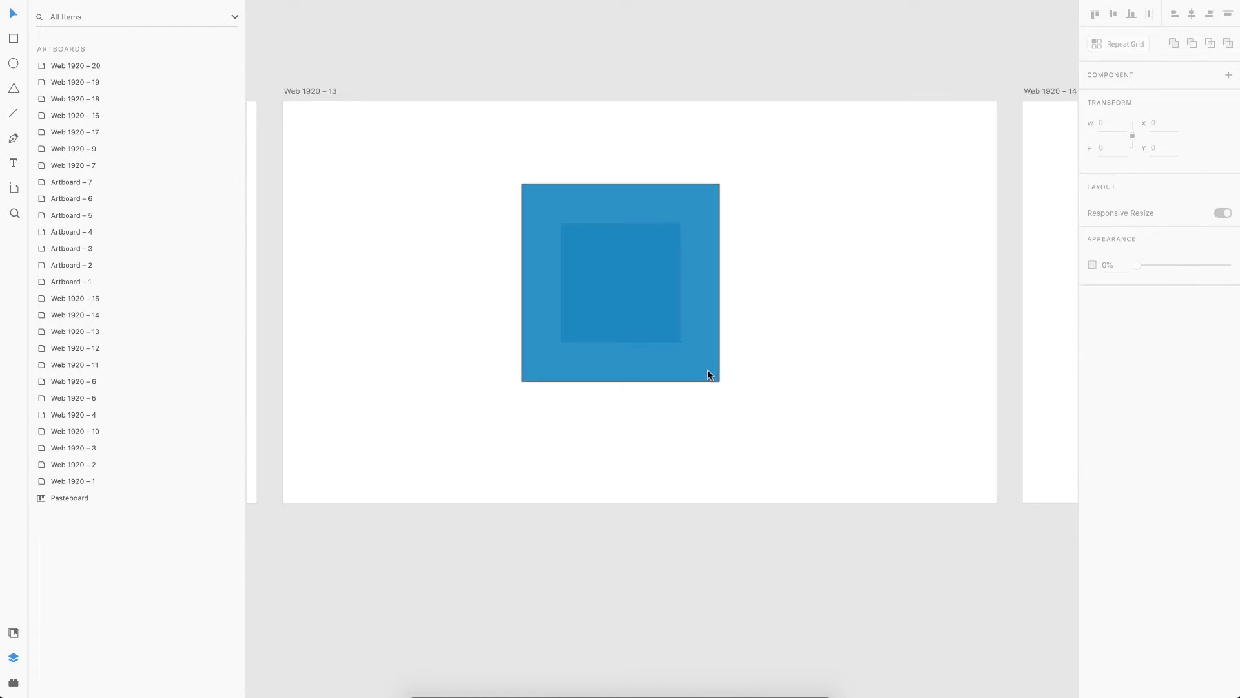
- Turn on 3D transforms for the finished cube group on artboard Web 1920 – 13 and rotate it freely around its X and Y axes
click(707, 374)
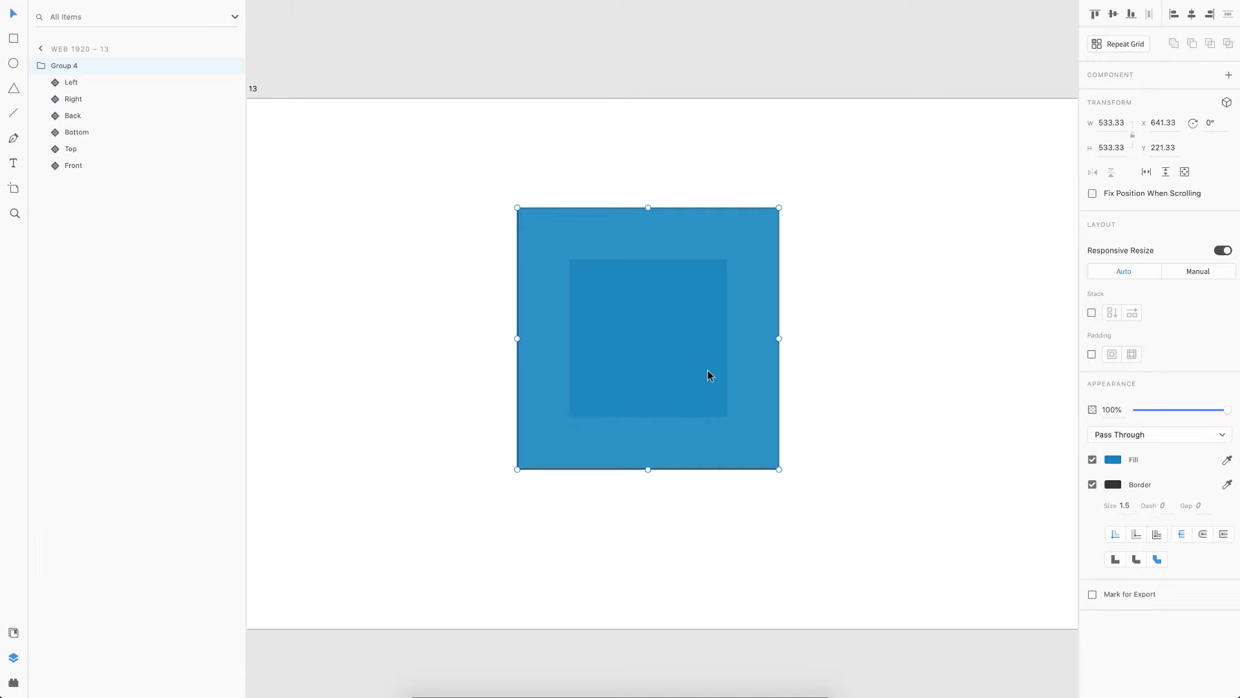
click(1227, 104)
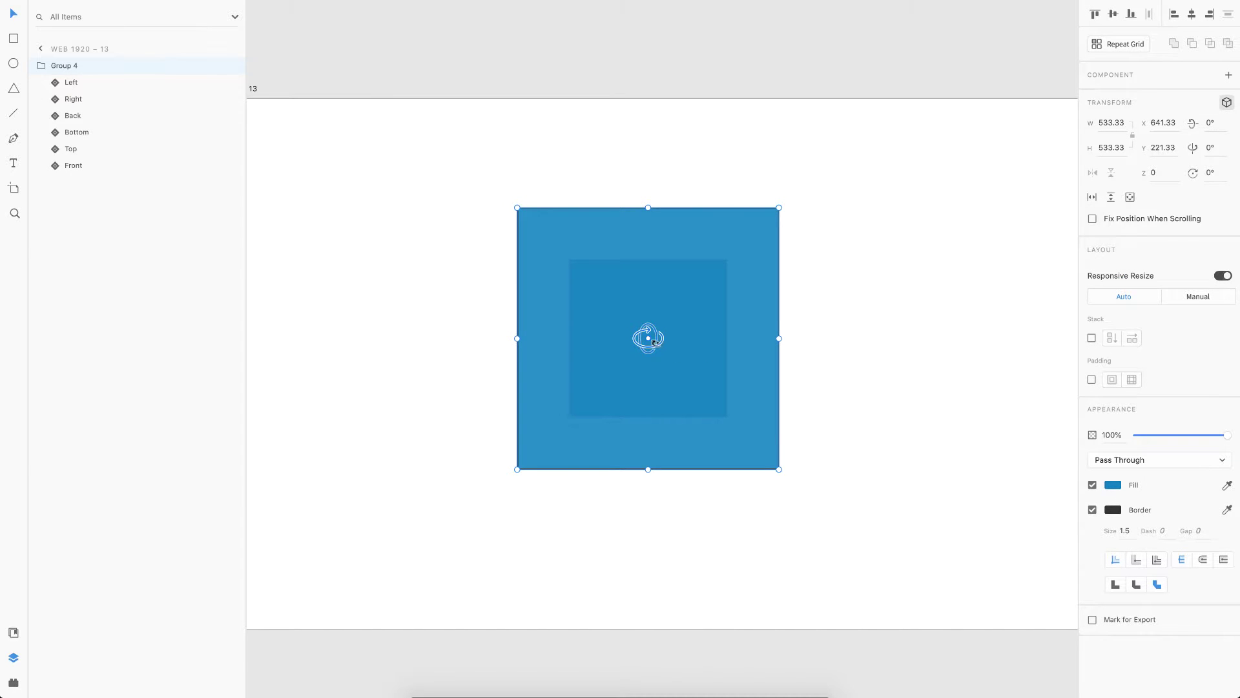
drag(656, 341, 615, 482)
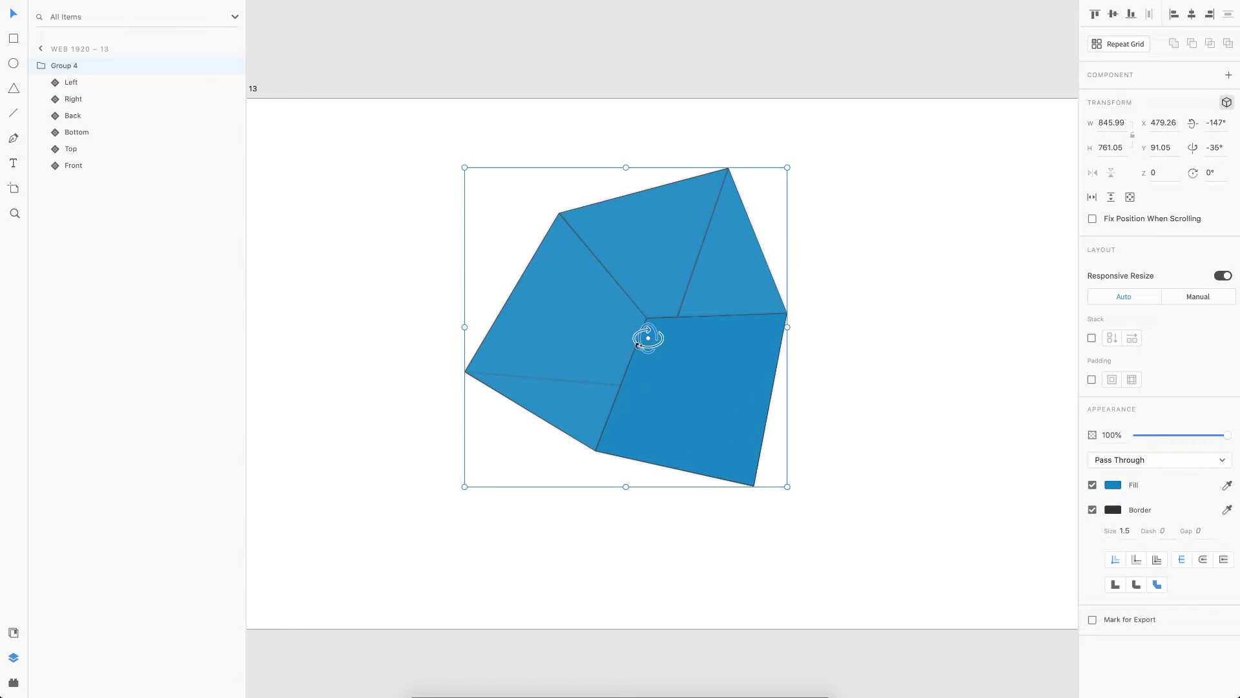
drag(648, 338, 867, 330)
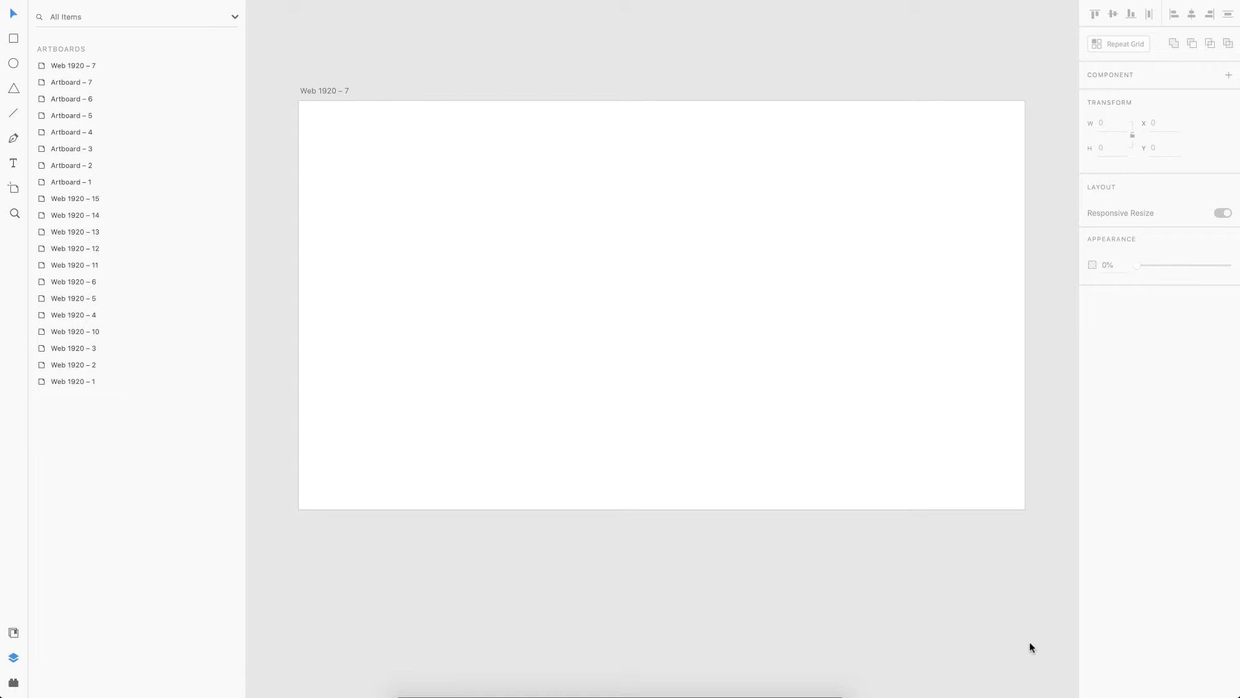
- Draw a square near the centre of artboard Web 1920 – 7 and set its size to 400 × 400
key(r)
drag(582, 202, 769, 366)
click(1105, 123)
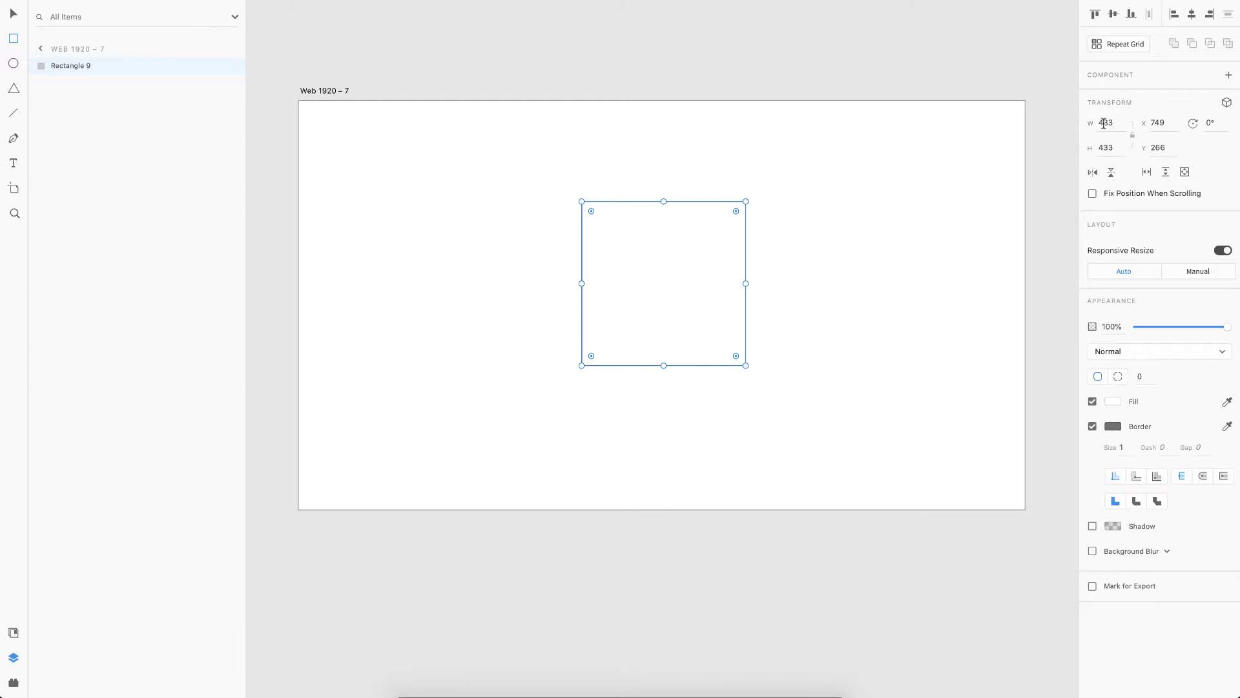
text(400)
key(Return)
- Give the square a medium blue fill, #38769D, and remove its border
click(1111, 403)
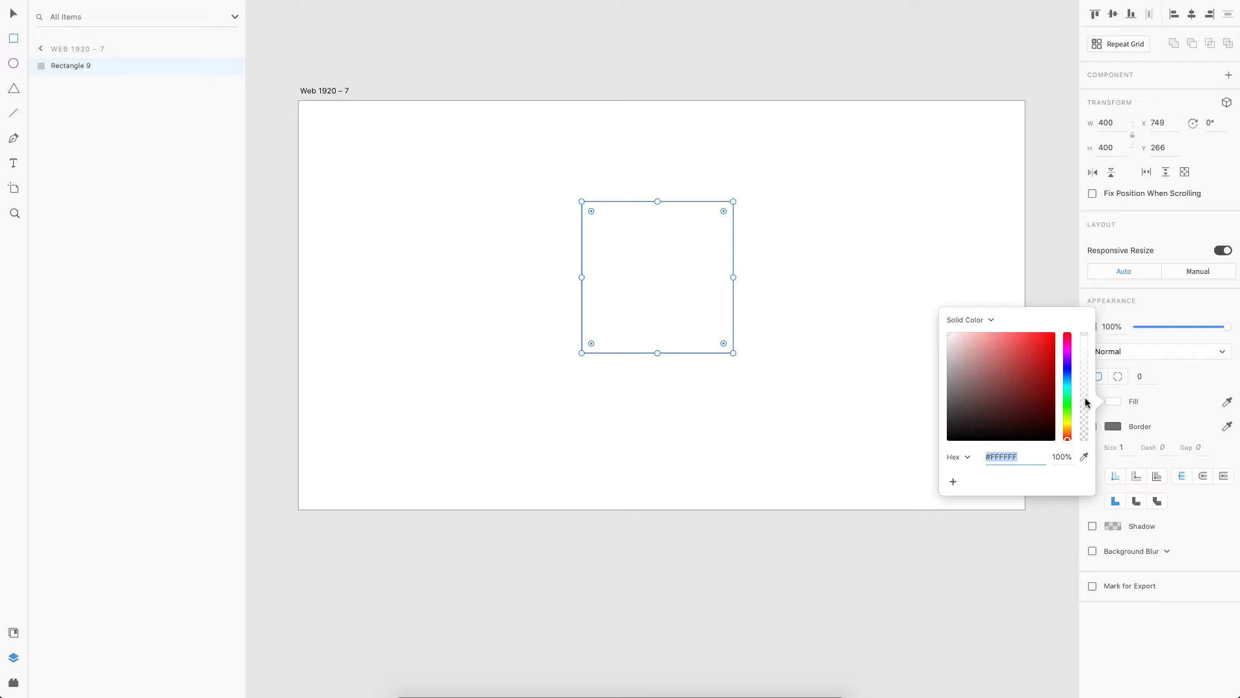
click(1068, 379)
click(1016, 373)
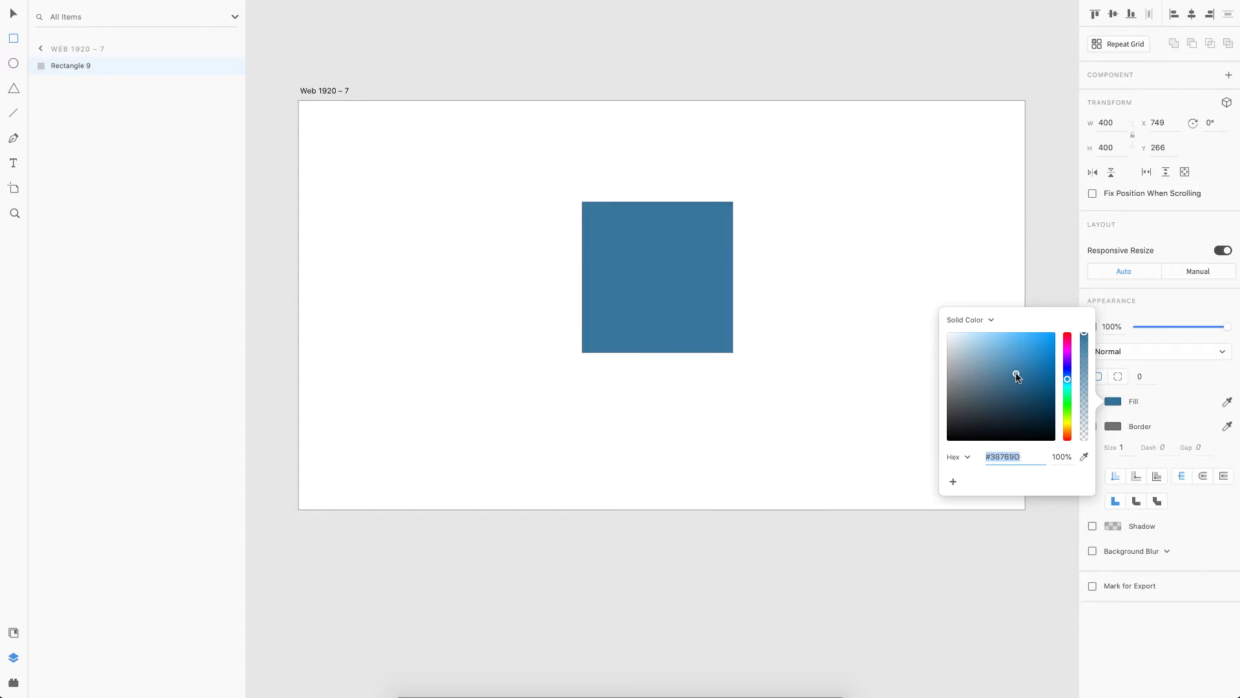
key(Escape)
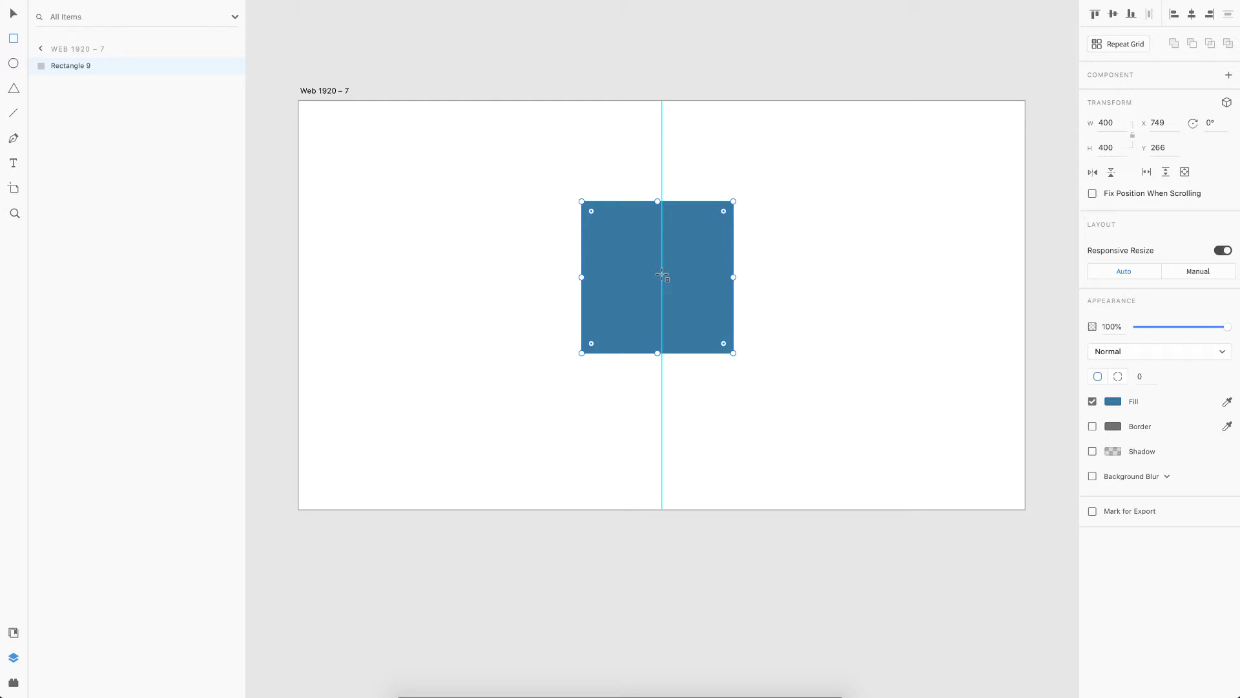
- Turn the blue square into a component, placing the main component below the artboard and an instance at the artboard's centre
key(v)
right_click(661, 274)
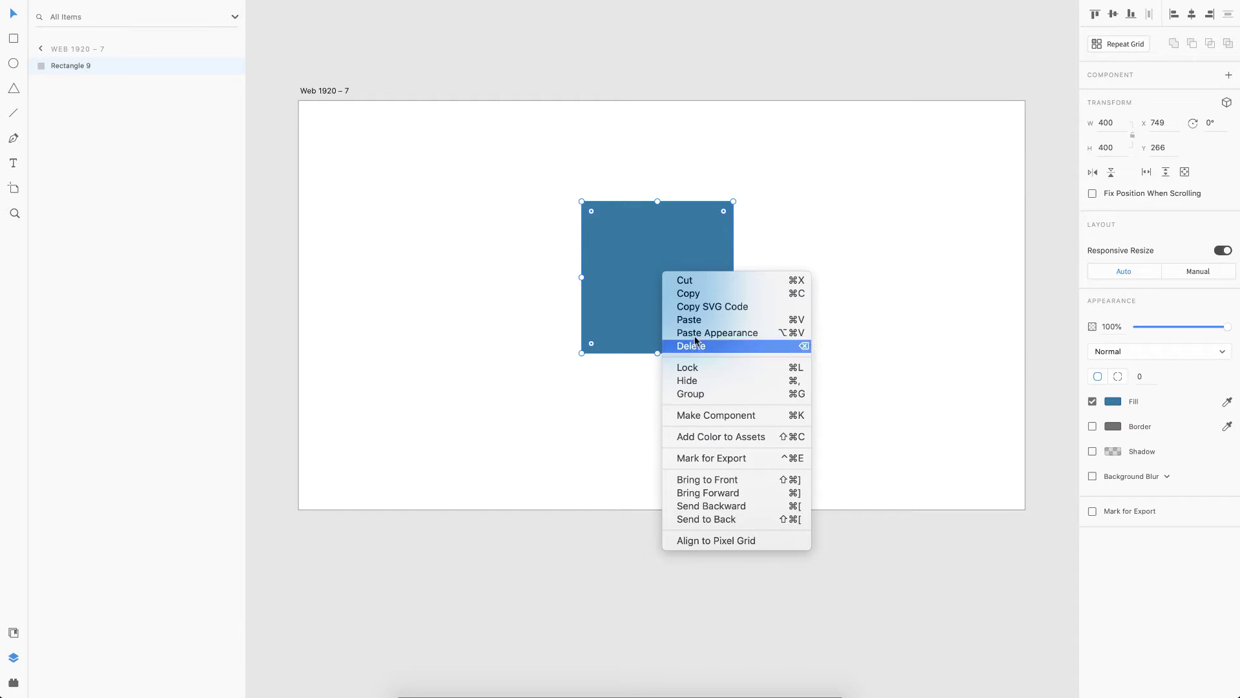
click(689, 415)
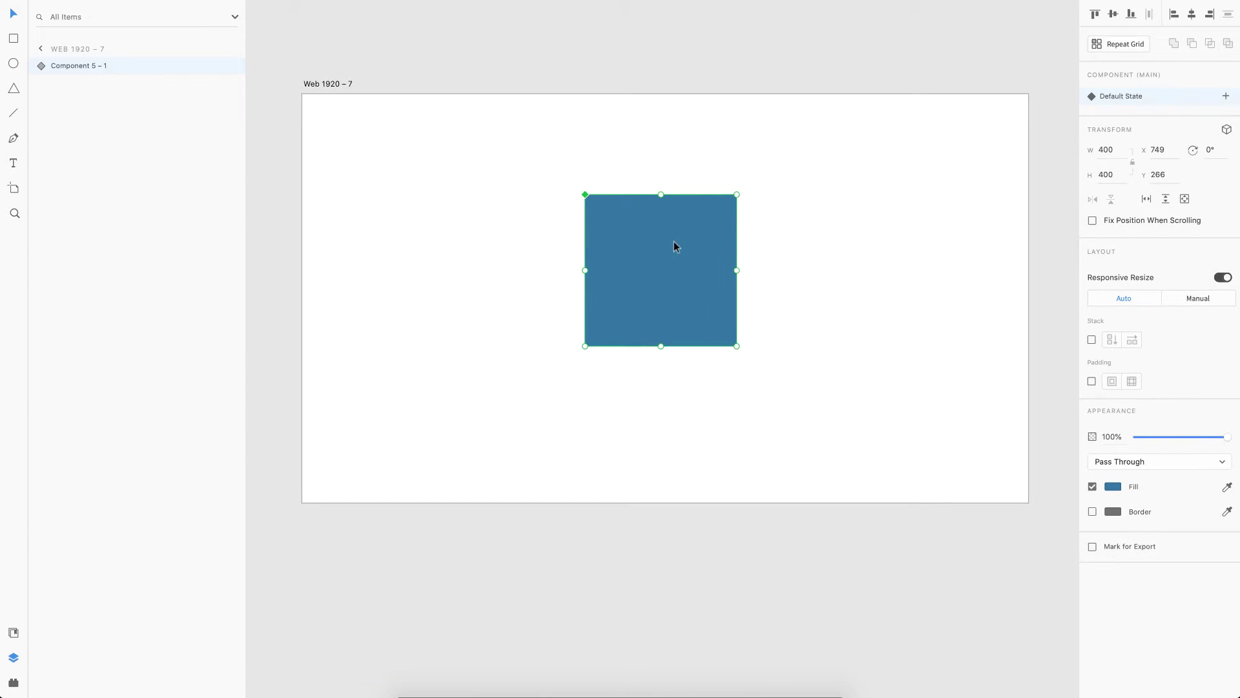
drag(672, 249, 657, 296)
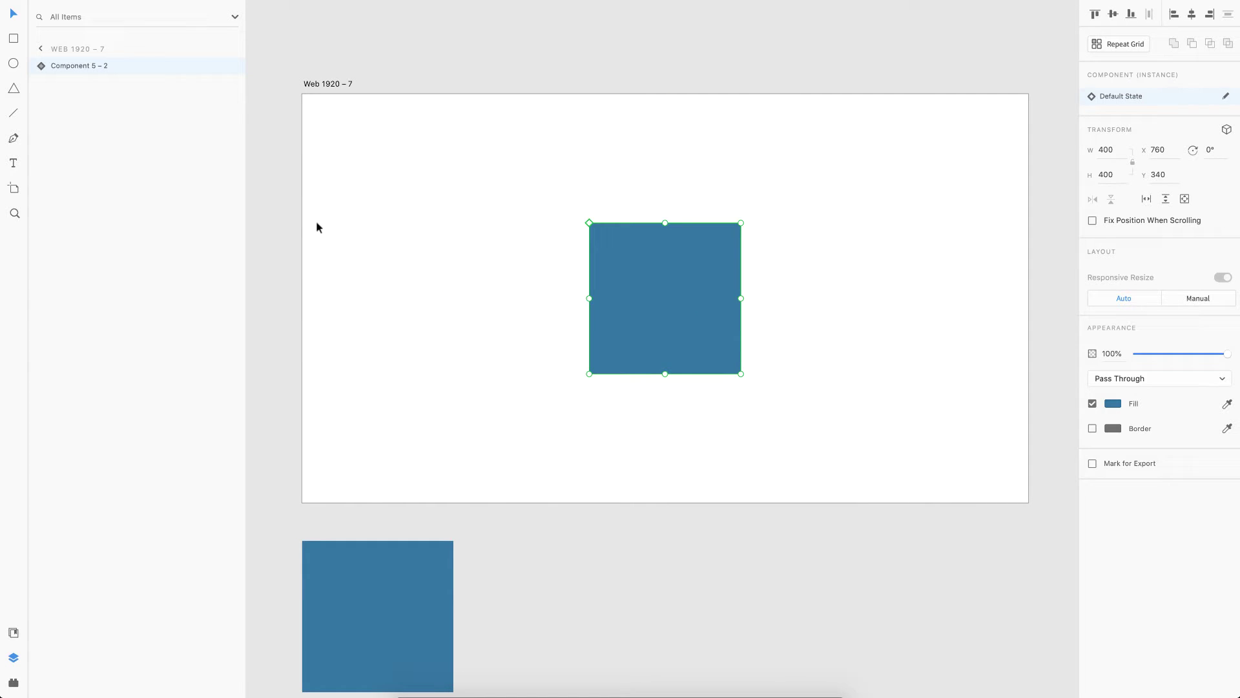
- Rename the centred instance Front, and duplicate it as a second instance named Right
double_click(76, 67)
text(Front)
key(Return)
key(super+d)
double_click(59, 66)
text(Right)
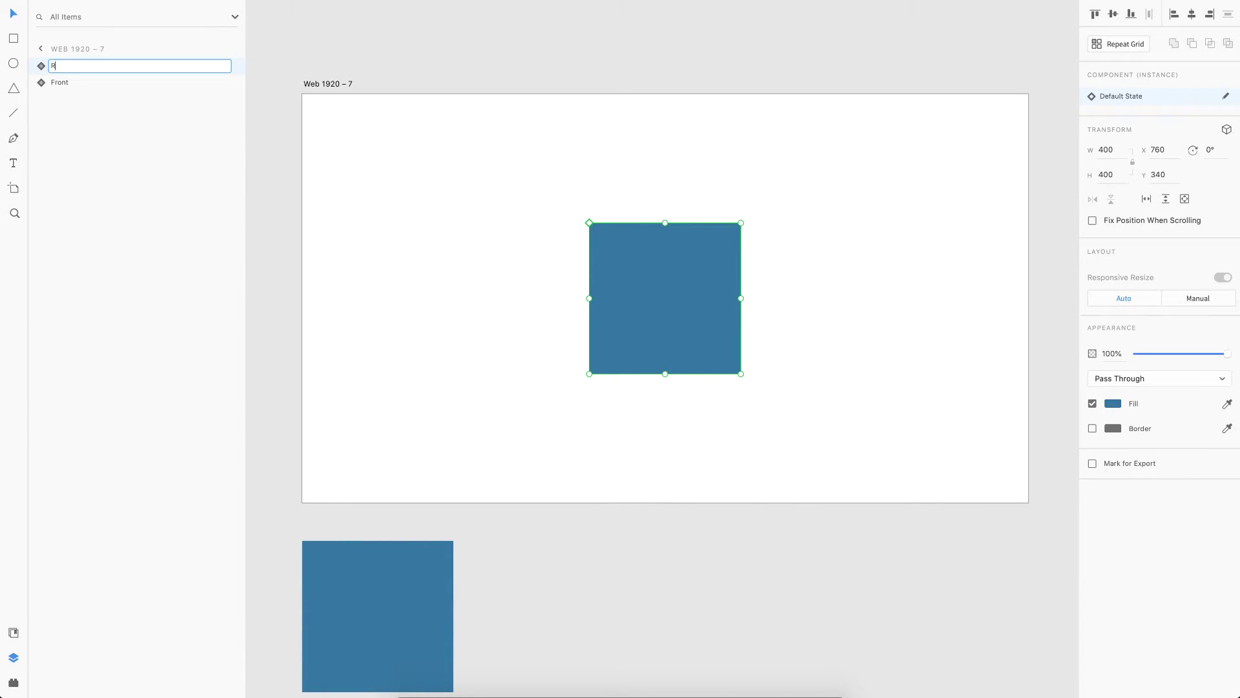
key(Return)
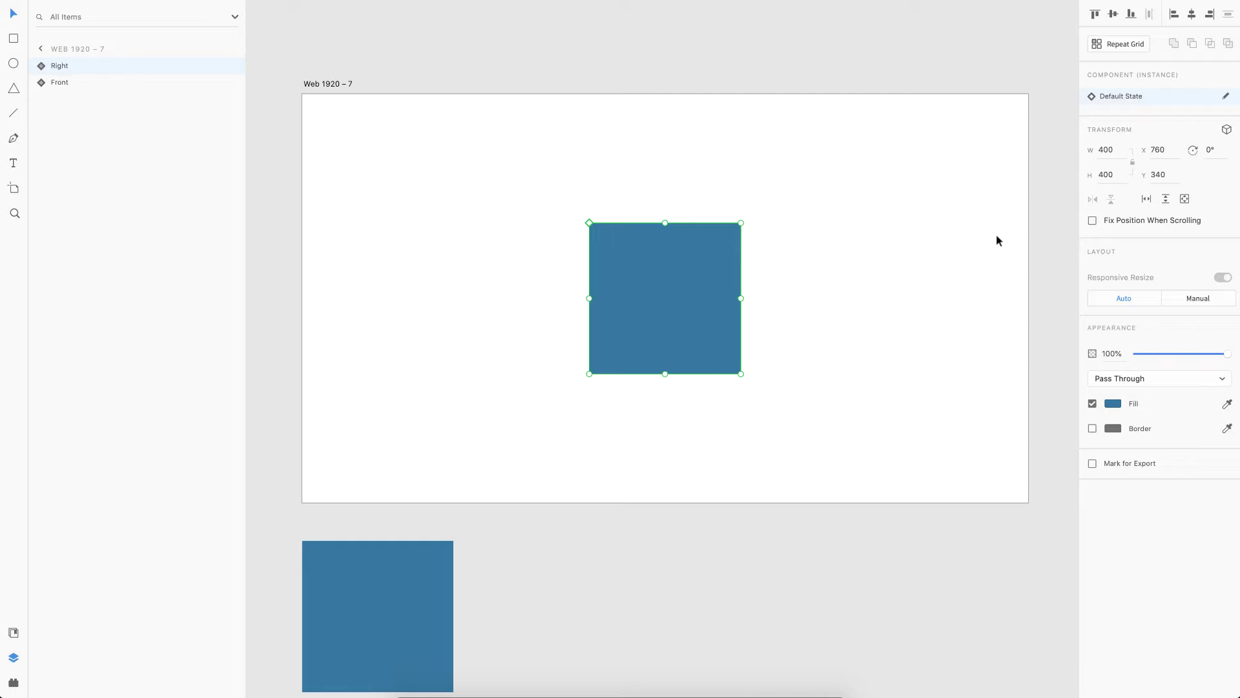
- Turn on 3D transforms for Right, rotate it 90° around the Y axis, and align it with the right edge of Front
click(1227, 129)
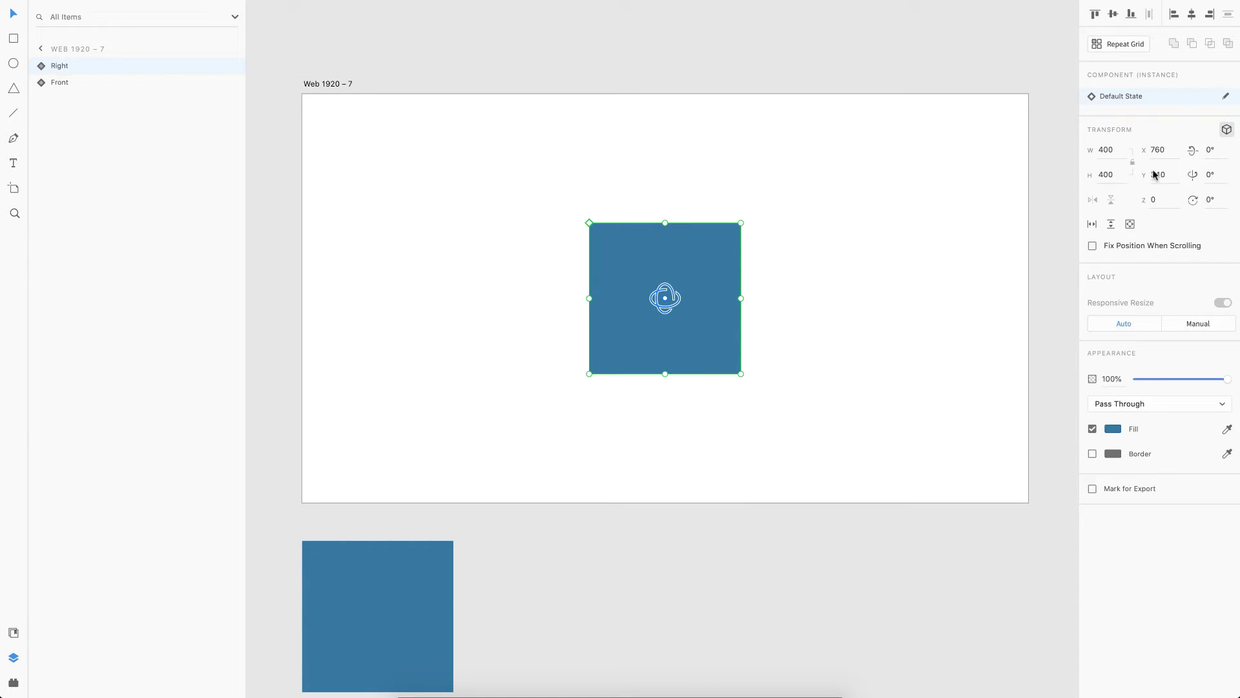
click(1218, 175)
text(90)
key(Return)
key(super+a)
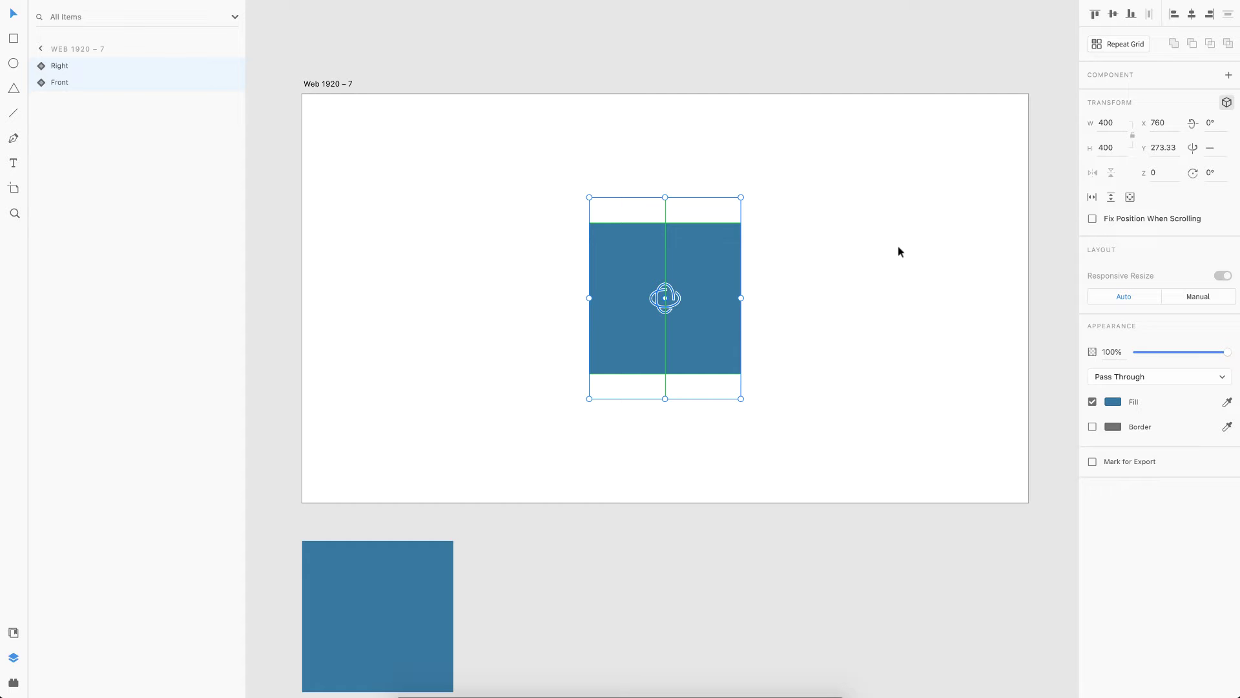
click(1209, 14)
click(752, 286)
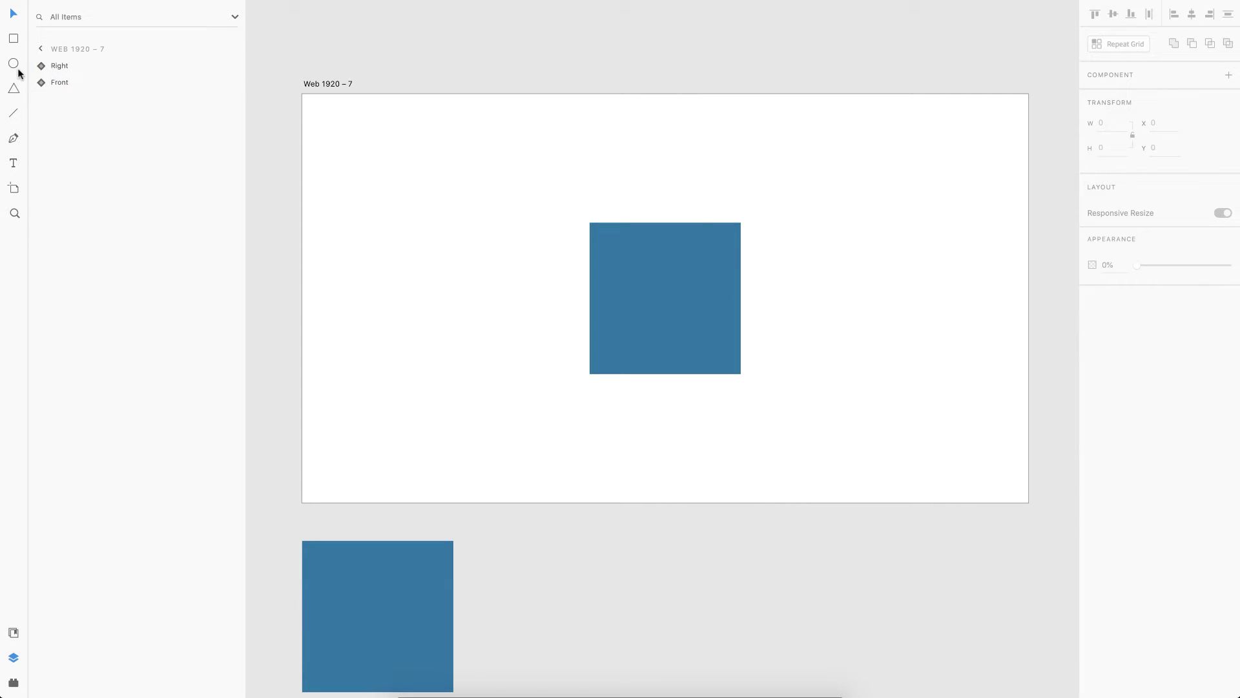
- Duplicate the Right face, name the copy Left, and align it with the left edge of Front
click(56, 68)
key(super+d)
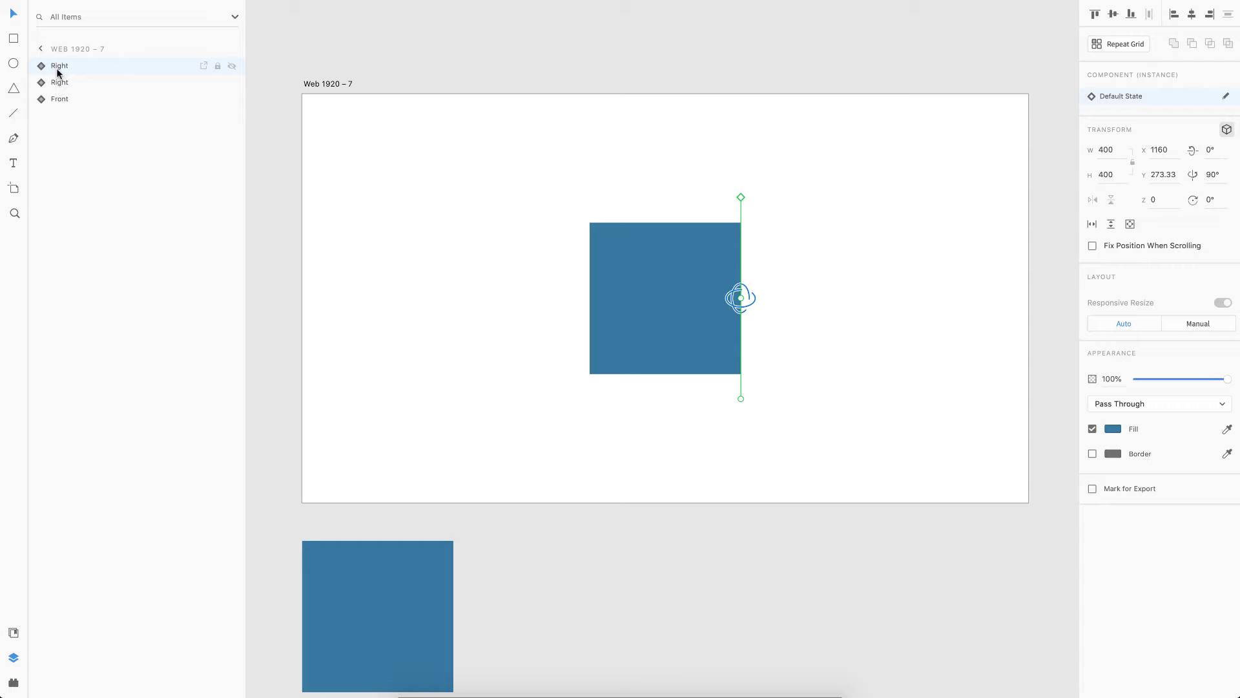
double_click(56, 65)
text(Left)
key(Return)
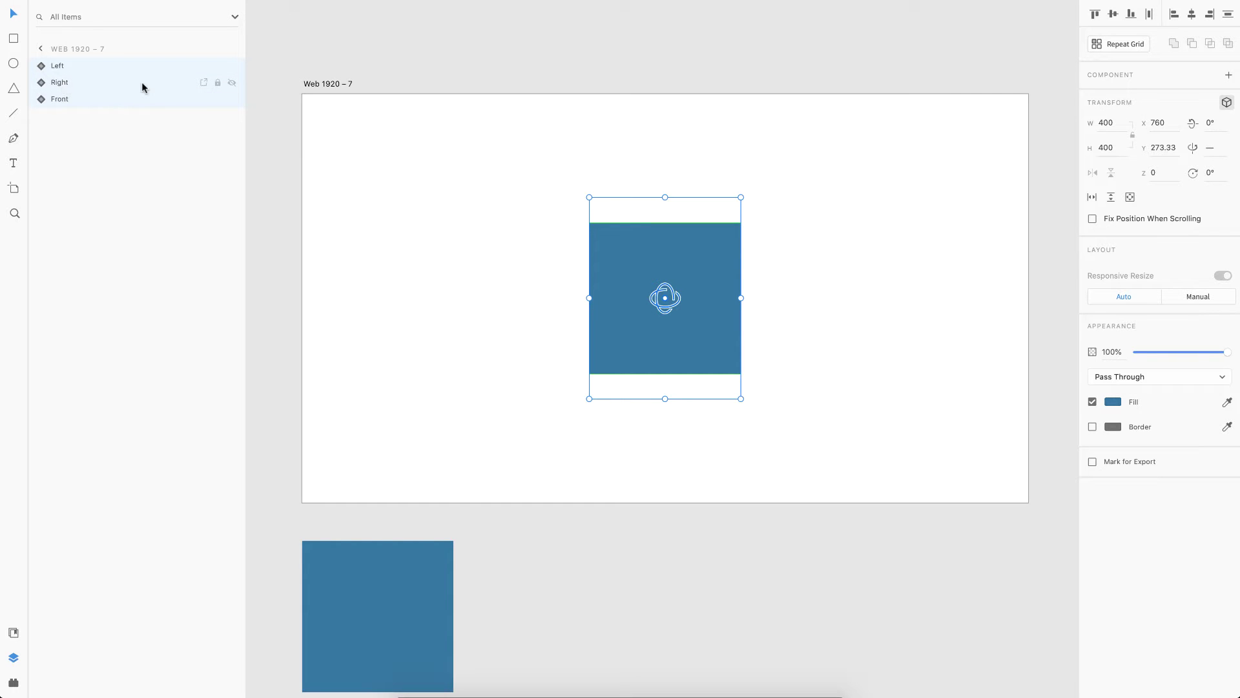
- Group the Left, Right and Front faces, trying a Y rotation of about -15° on the group and resetting it to 0°
key(ctrl+g)
mouse_move(665, 298)
mouse_down()
mouse_move(568, 304)
mouse_move(775, 291)
mouse_move(584, 312)
mouse_move(493, 307)
mouse_move(709, 305)
mouse_move(661, 312)
mouse_up()
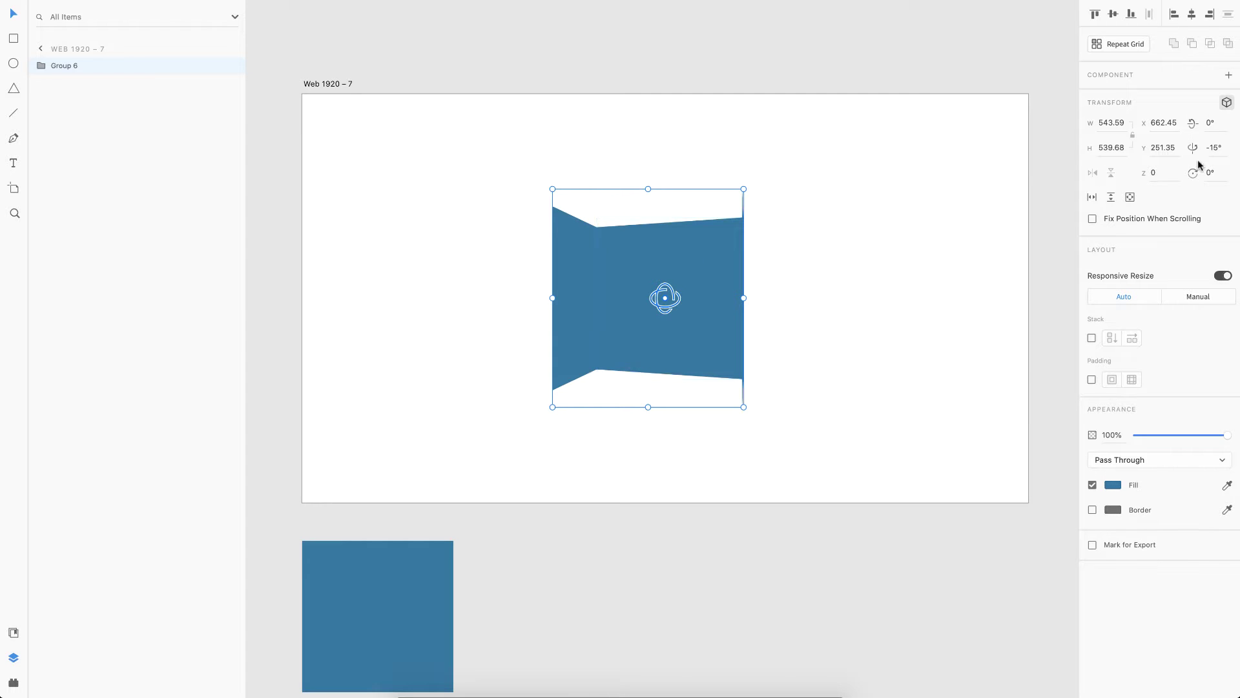
key(Return)
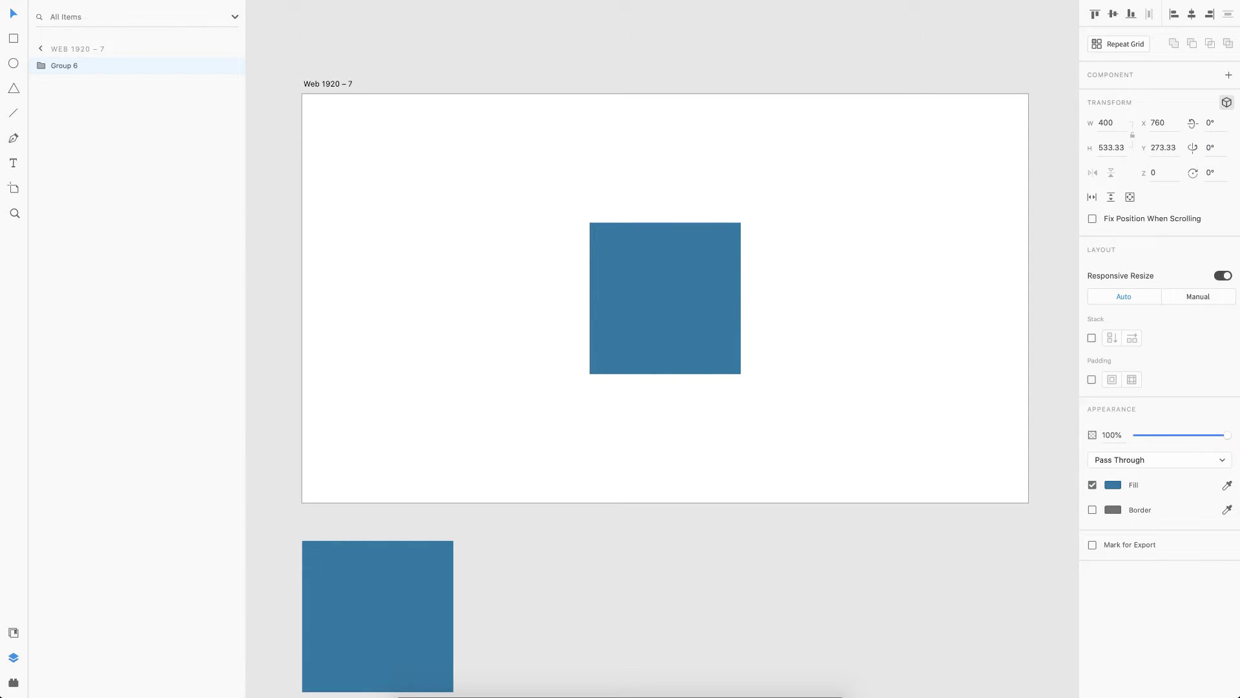
- Set the Z position of the Front face inside the group to 200
click(41, 67)
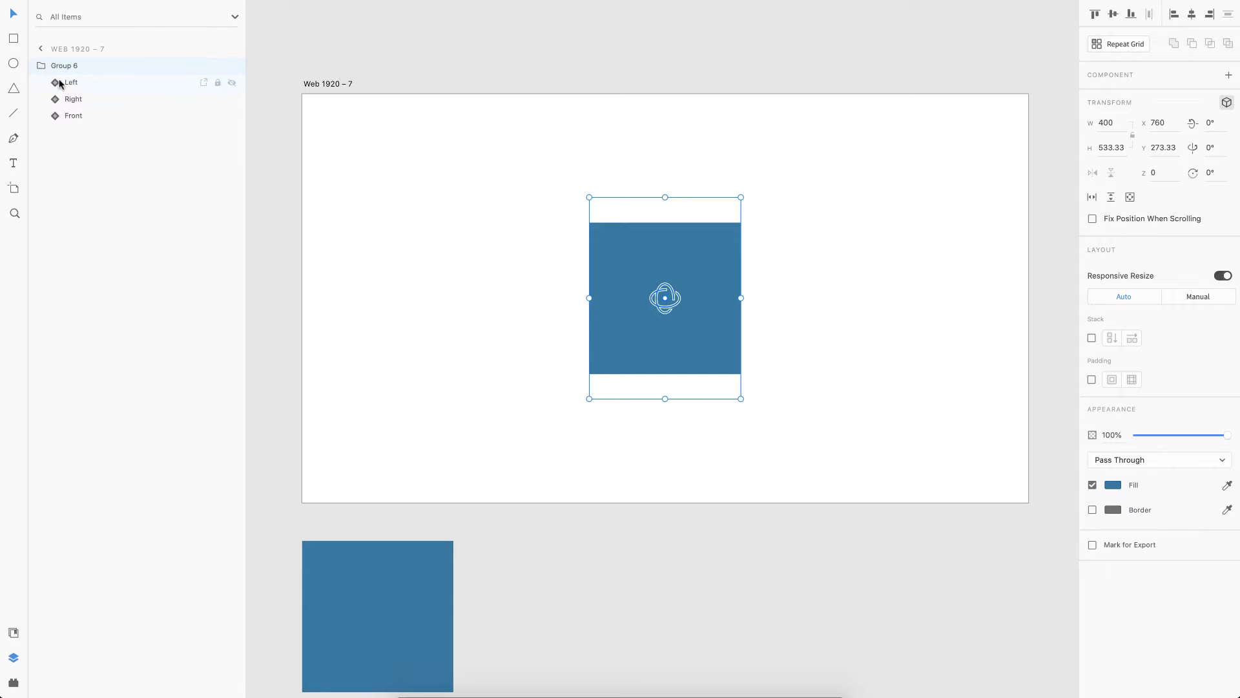
click(72, 116)
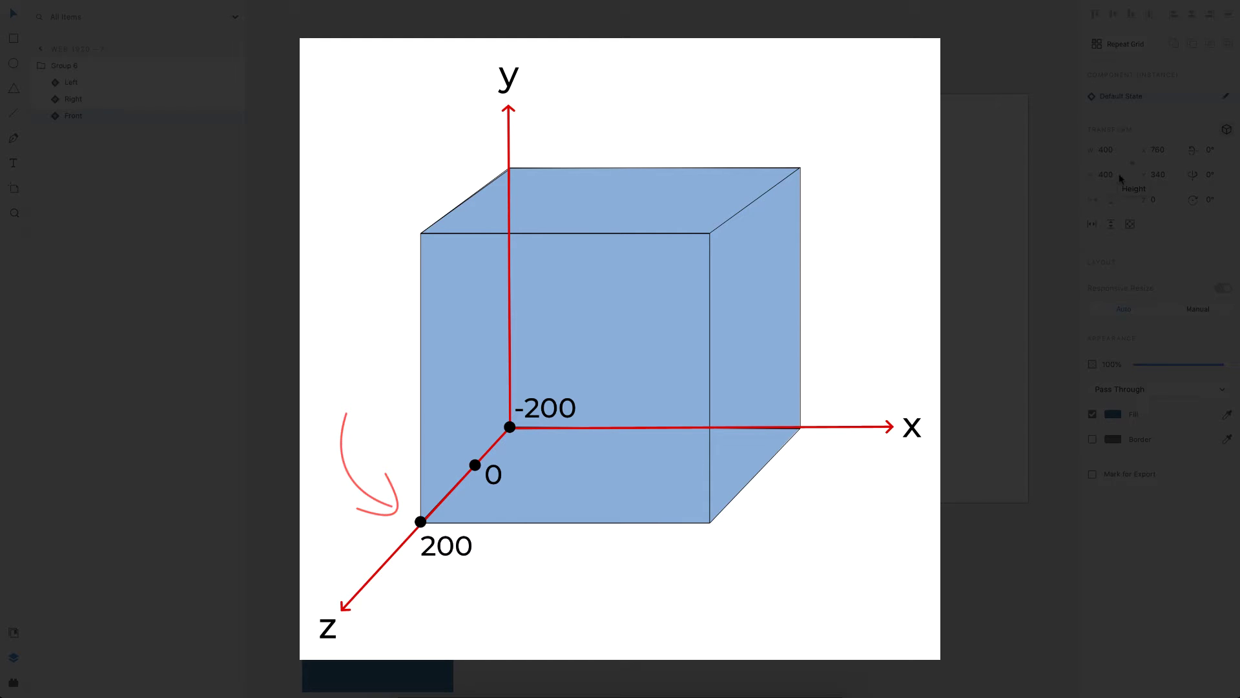
click(1160, 203)
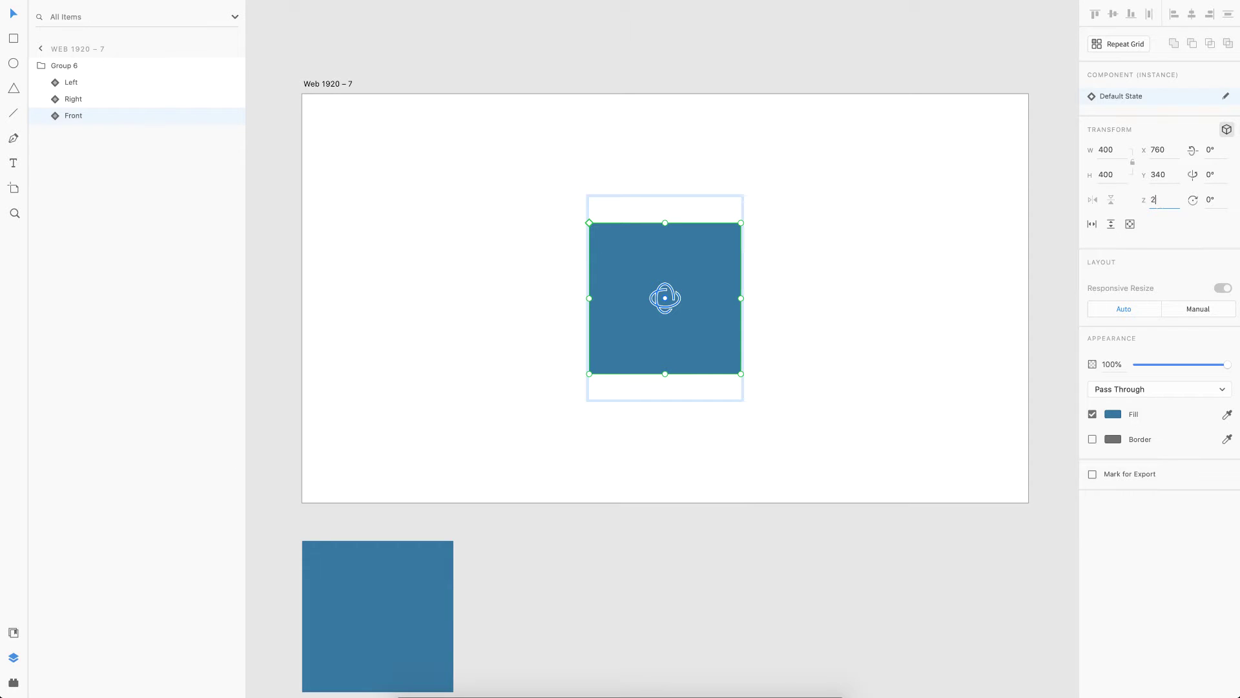
text(200)
key(Return)
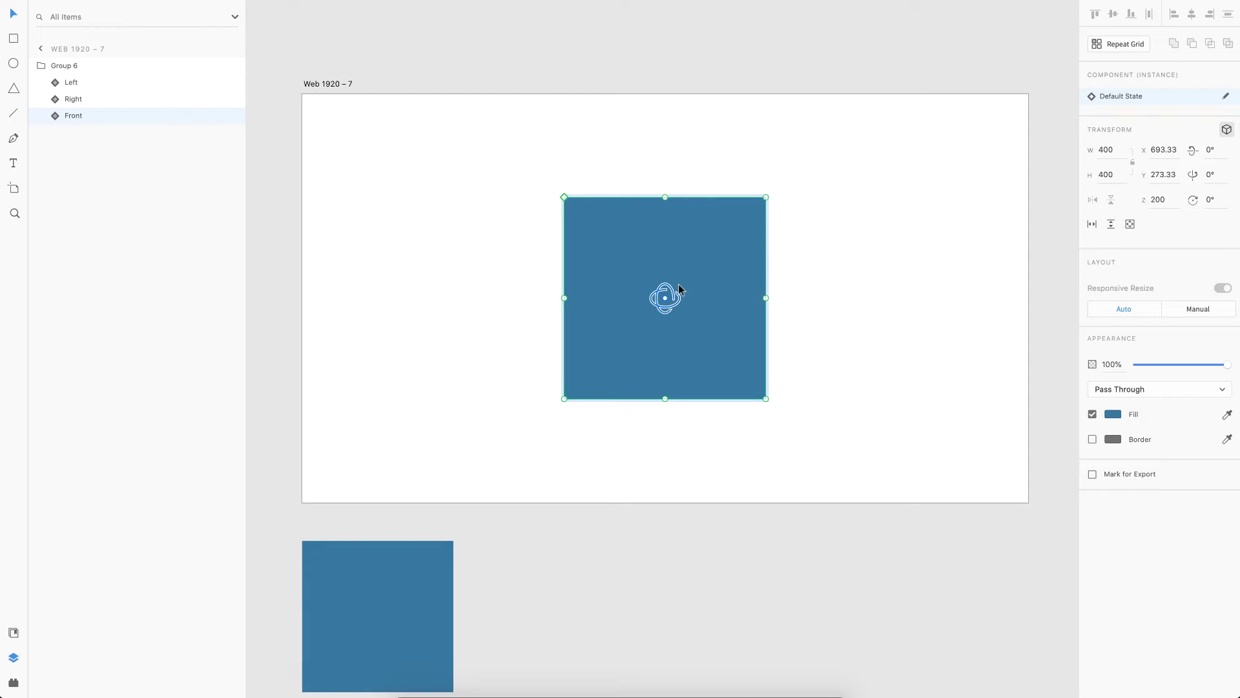
- Turn the whole group of faces around and set its Y rotation to 180°
click(66, 66)
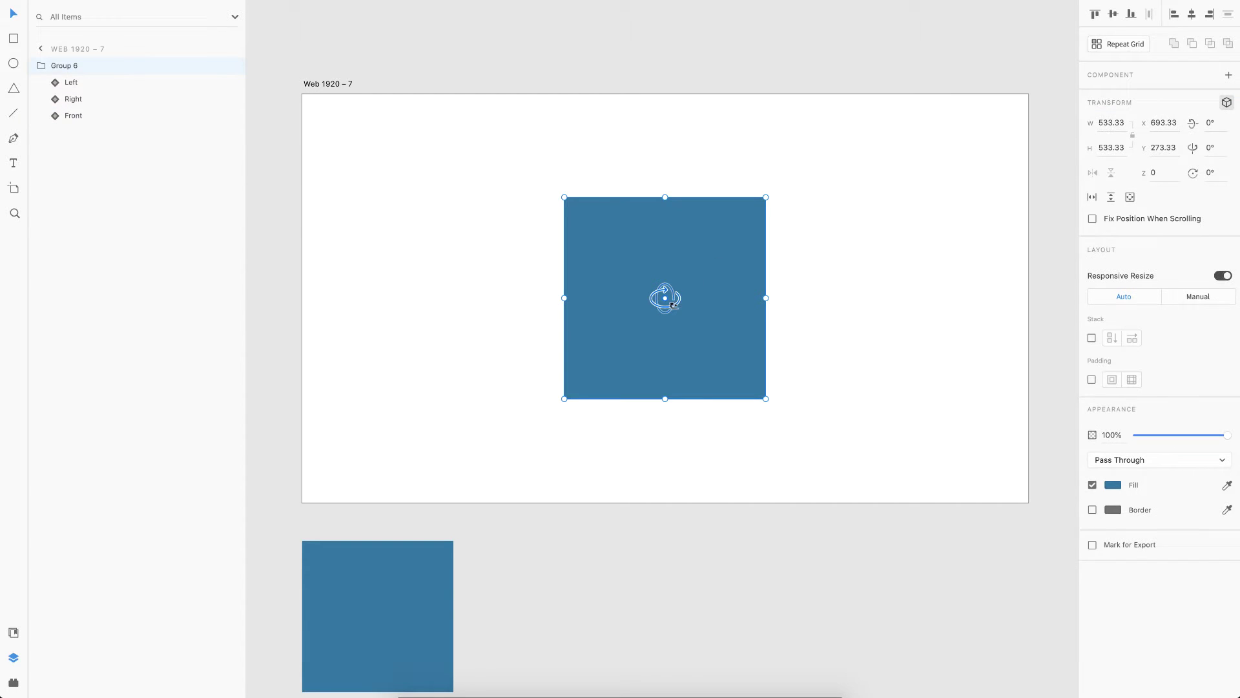
drag(666, 298, 830, 304)
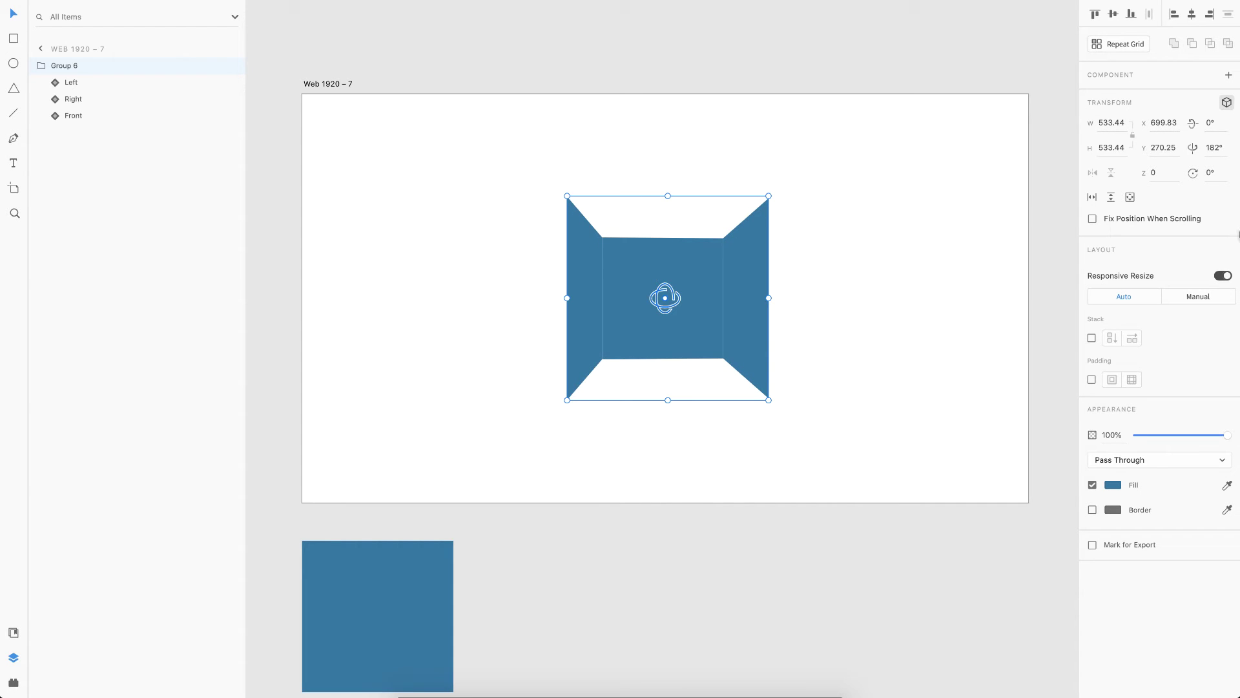
click(1213, 148)
text(180)
key(Return)
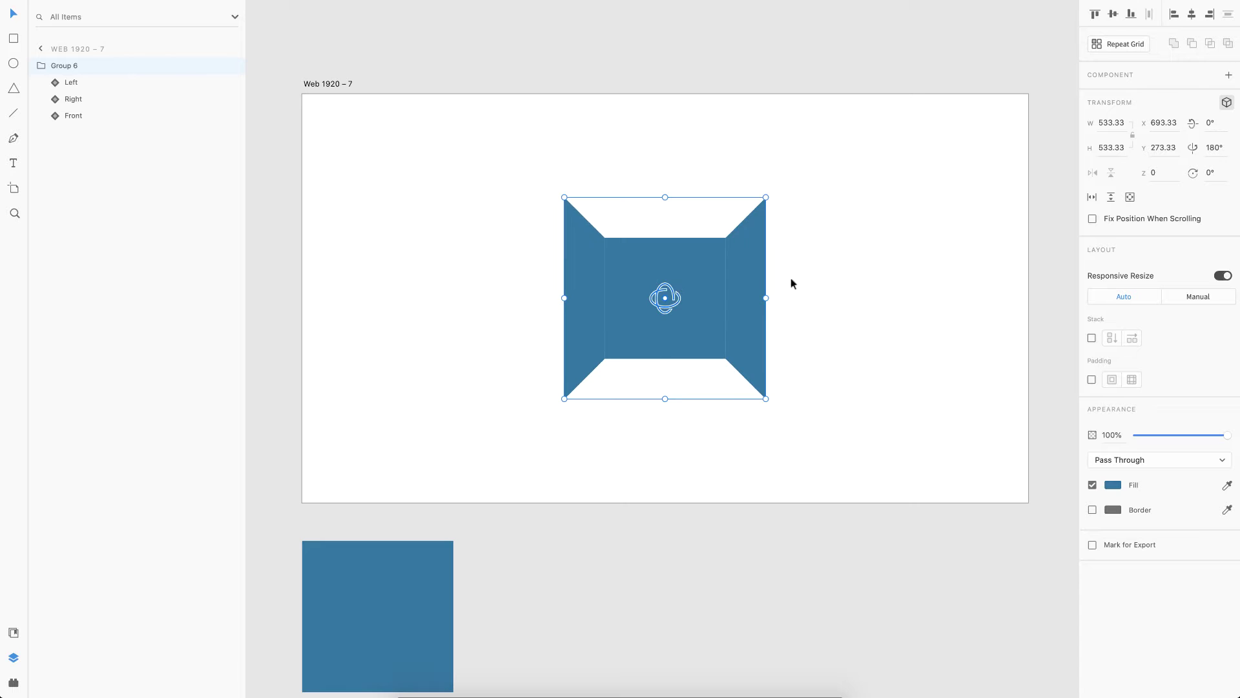
- Duplicate the Front face inside the group and name the copy Back
click(77, 117)
key(super+d)
double_click(68, 116)
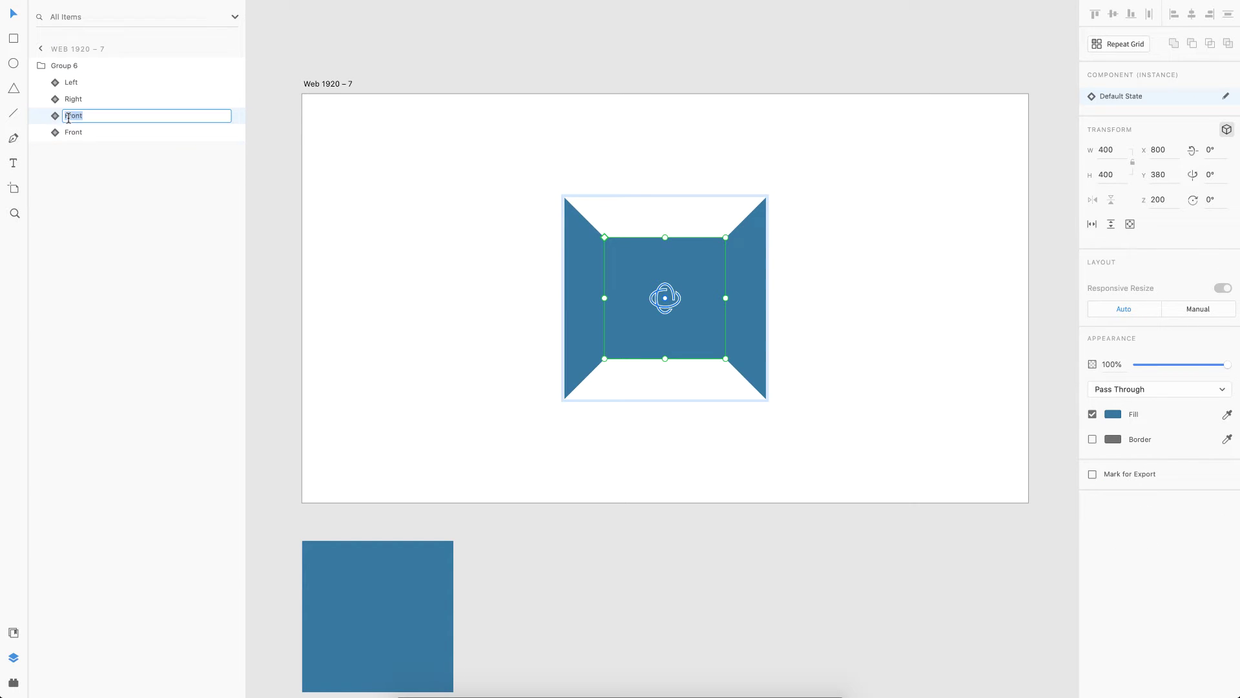
text(Back)
key(Return)
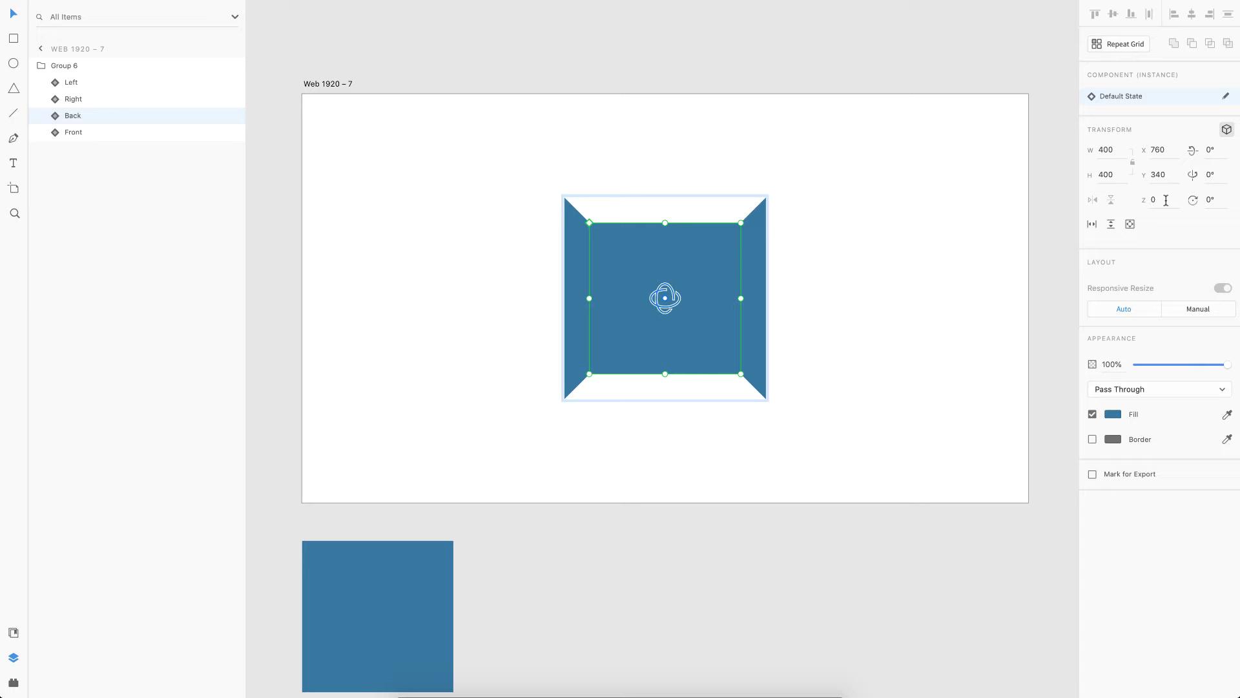
- Set the Z position of the Back face to -200
click(1166, 200)
text(-20)
key(Return)
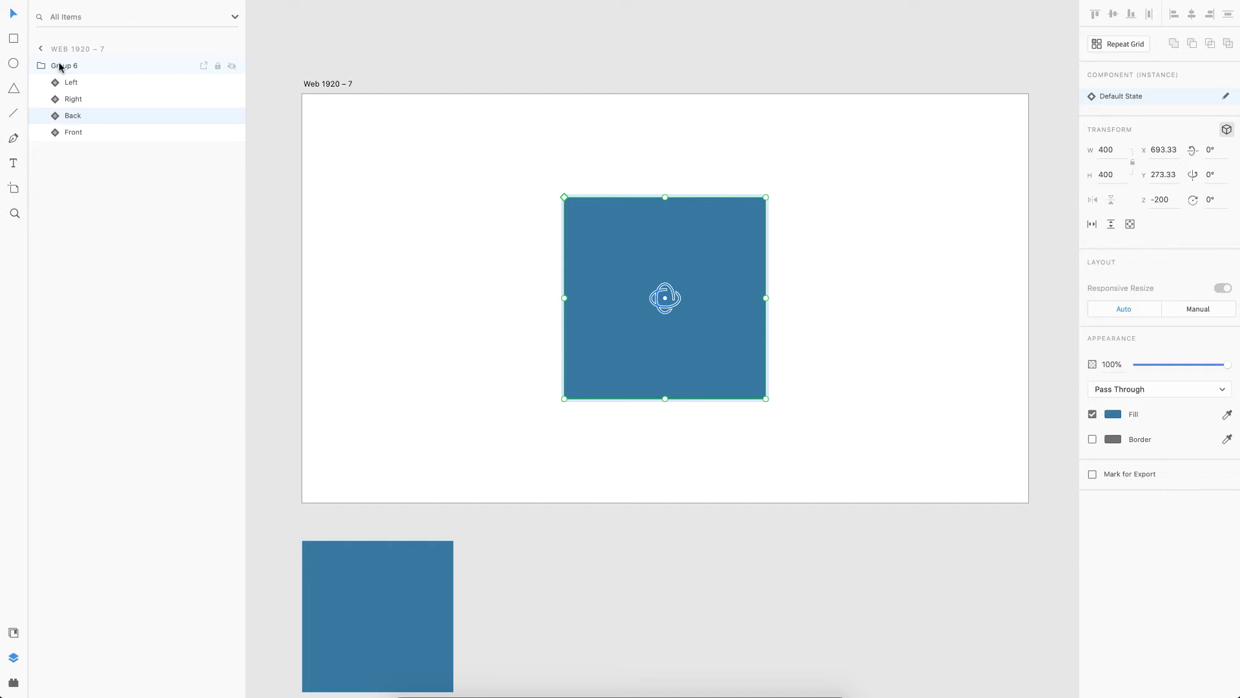
- Turn the whole group of faces around to a Y rotation of 180° and hide the Back face
click(61, 66)
drag(667, 304, 805, 298)
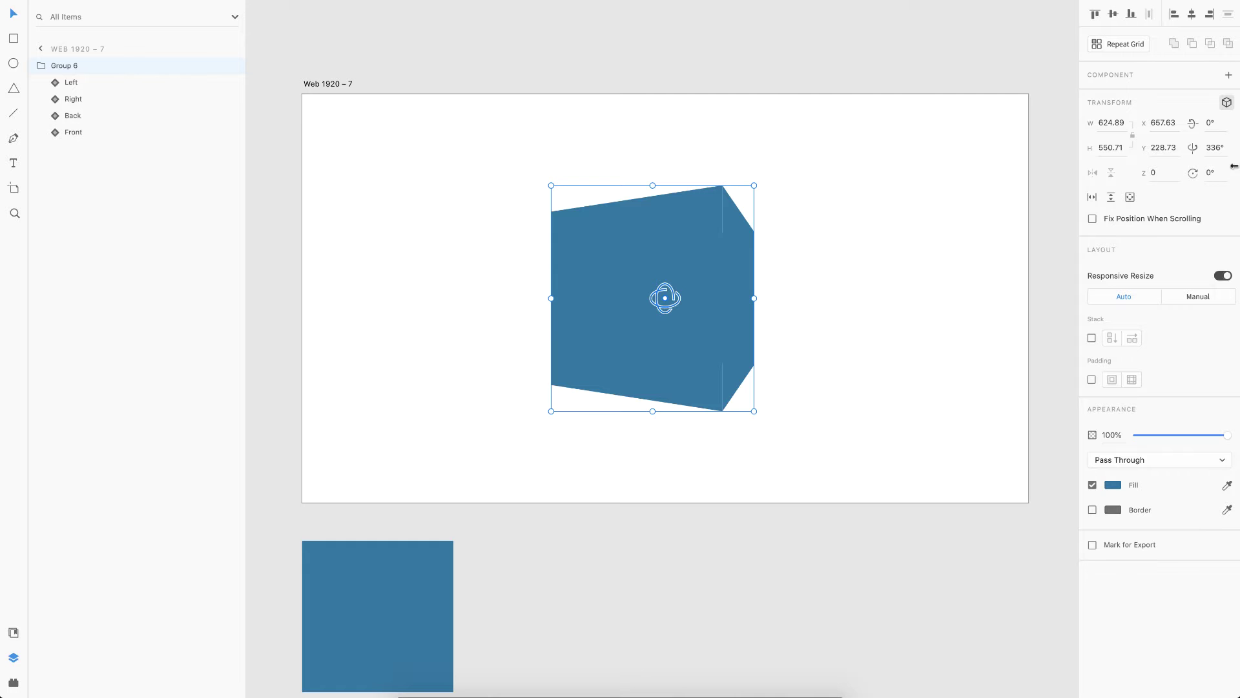
click(1215, 148)
text(180)
key(Return)
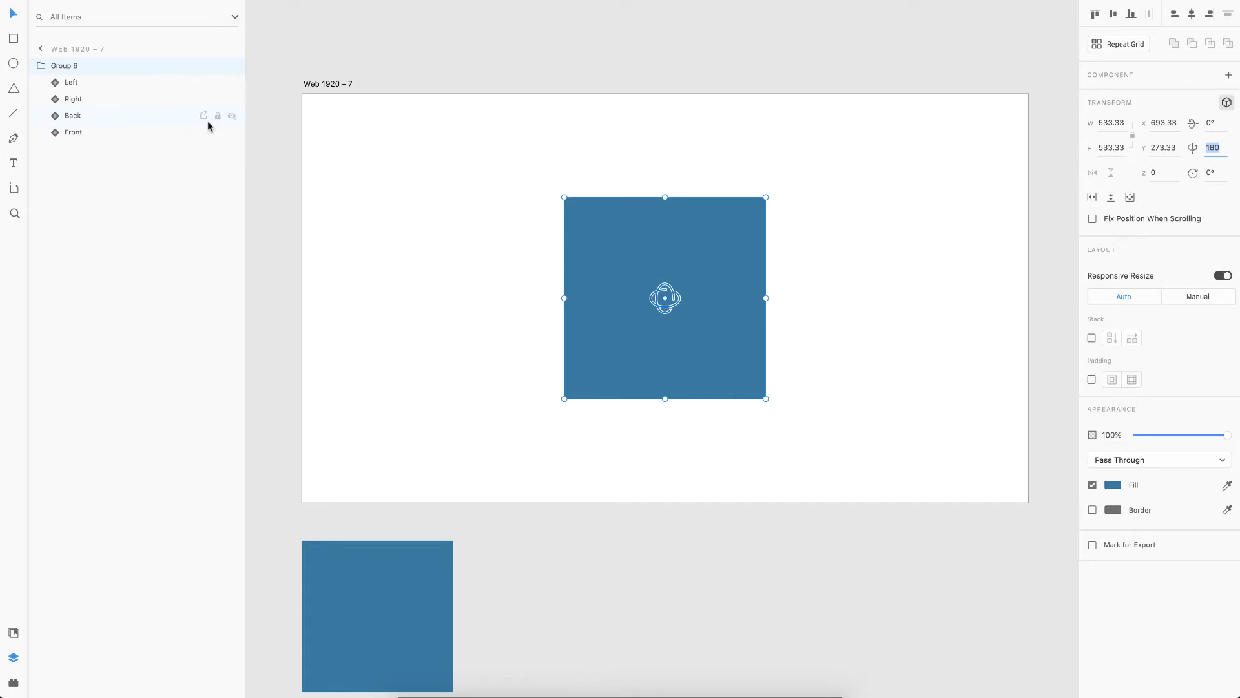
click(232, 116)
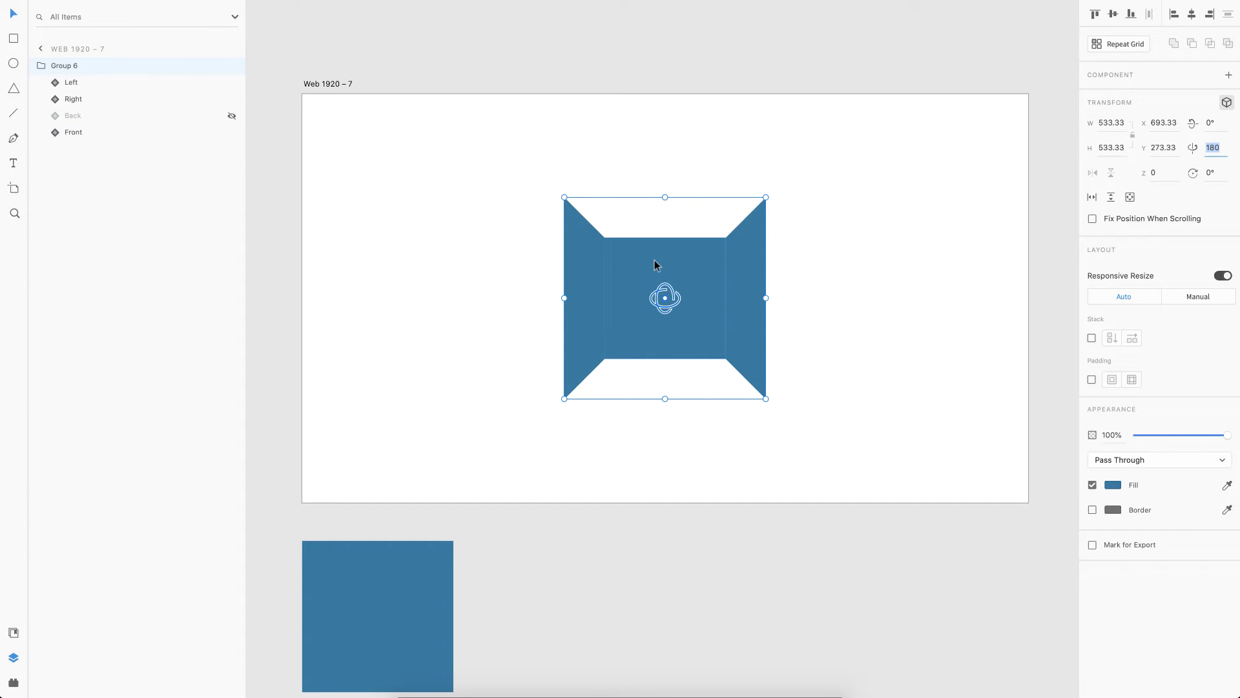
- Duplicate the Front face inside the group and name the copy Top
click(76, 133)
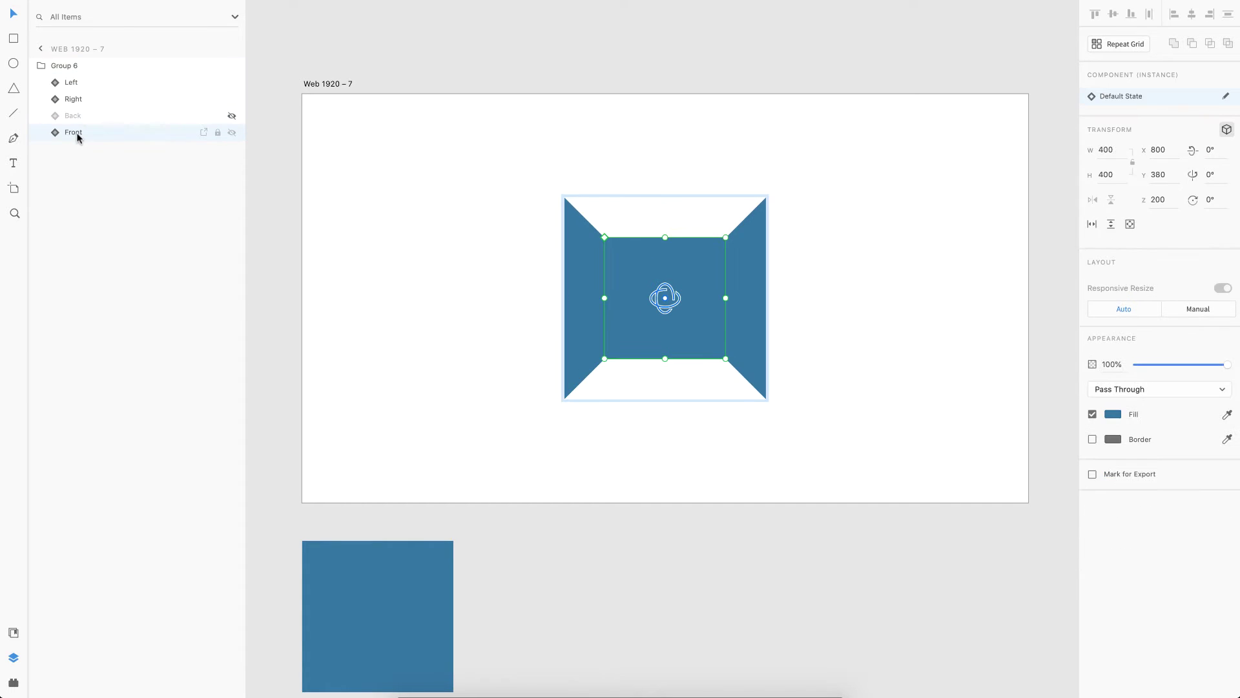
double_click(77, 135)
text(T)
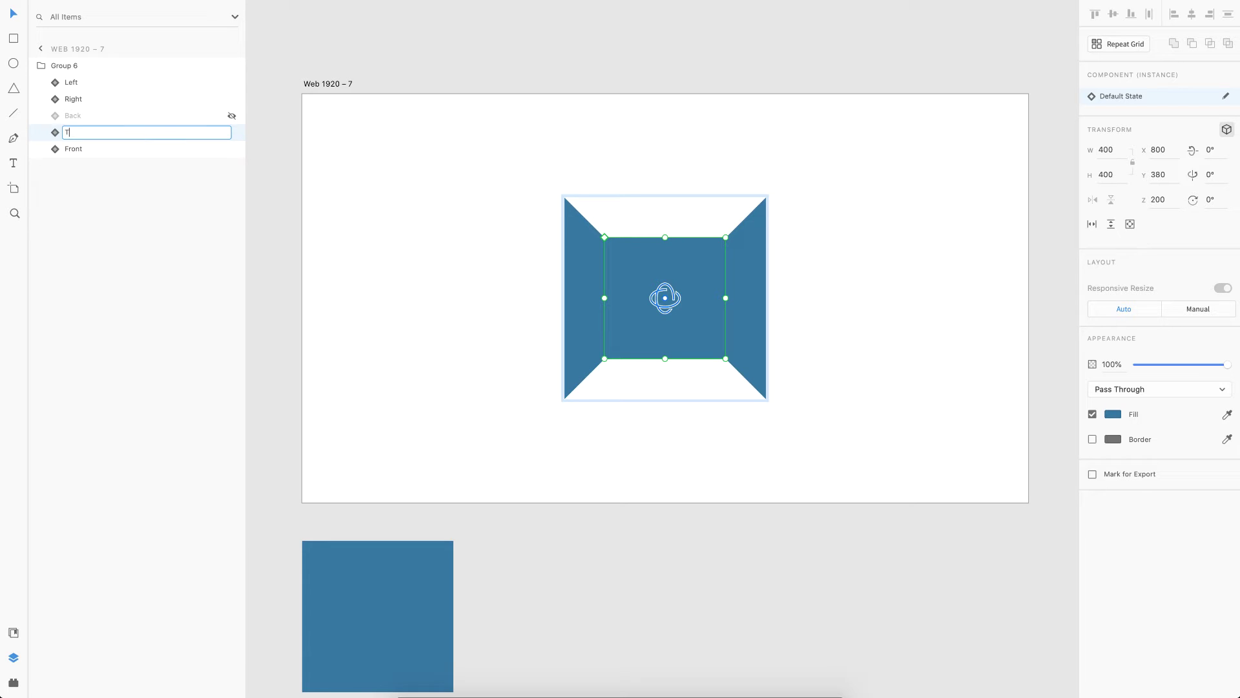
text(op)
key(Return)
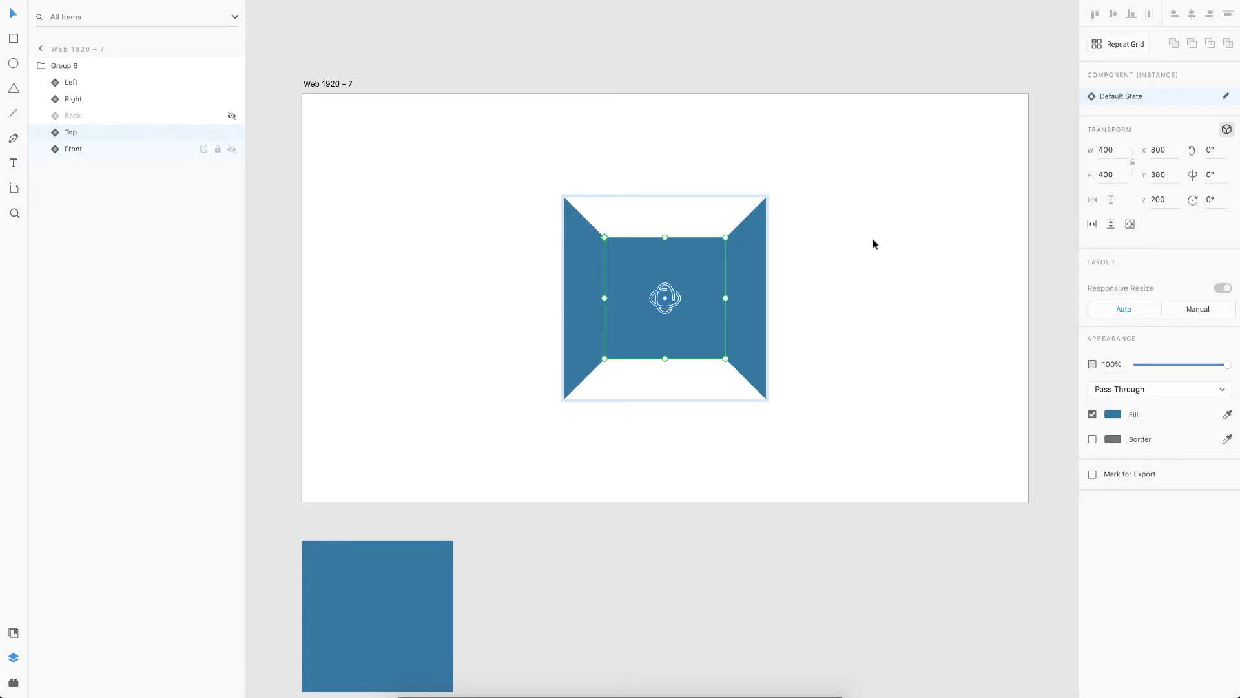
- Set the Top face's Z position to 0 and its X rotation to 90°
click(1158, 200)
text(0)
key(Return)
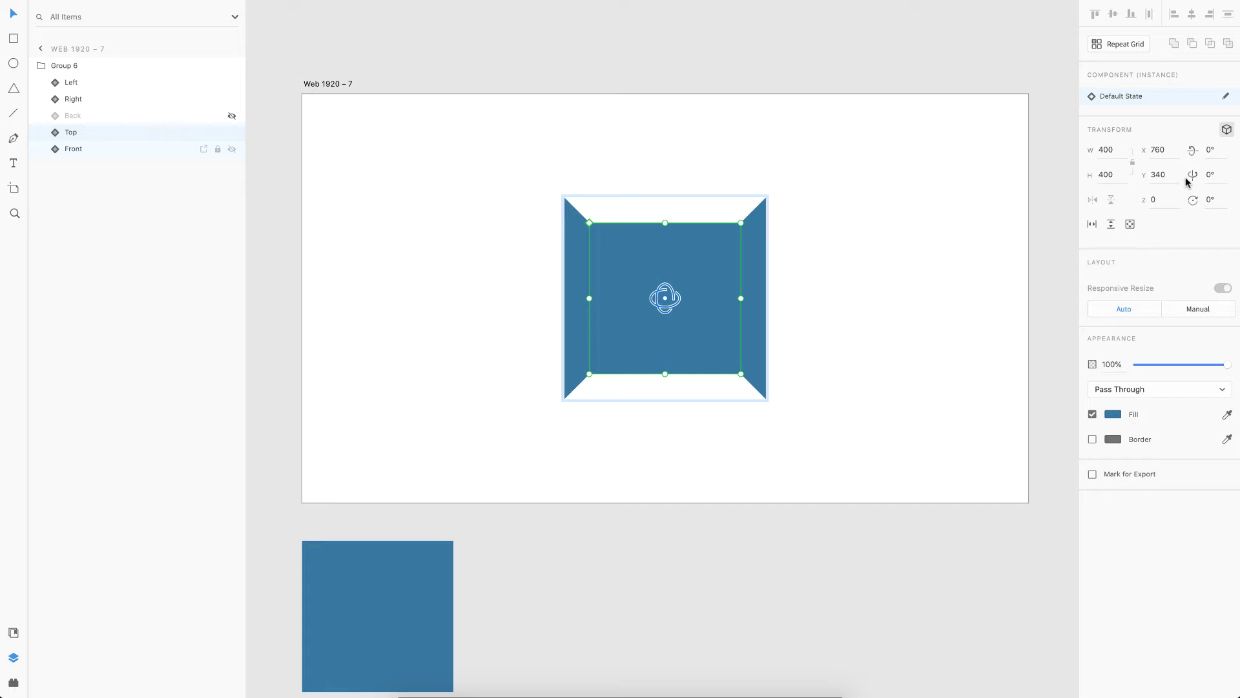
click(1222, 152)
text(90)
key(Return)
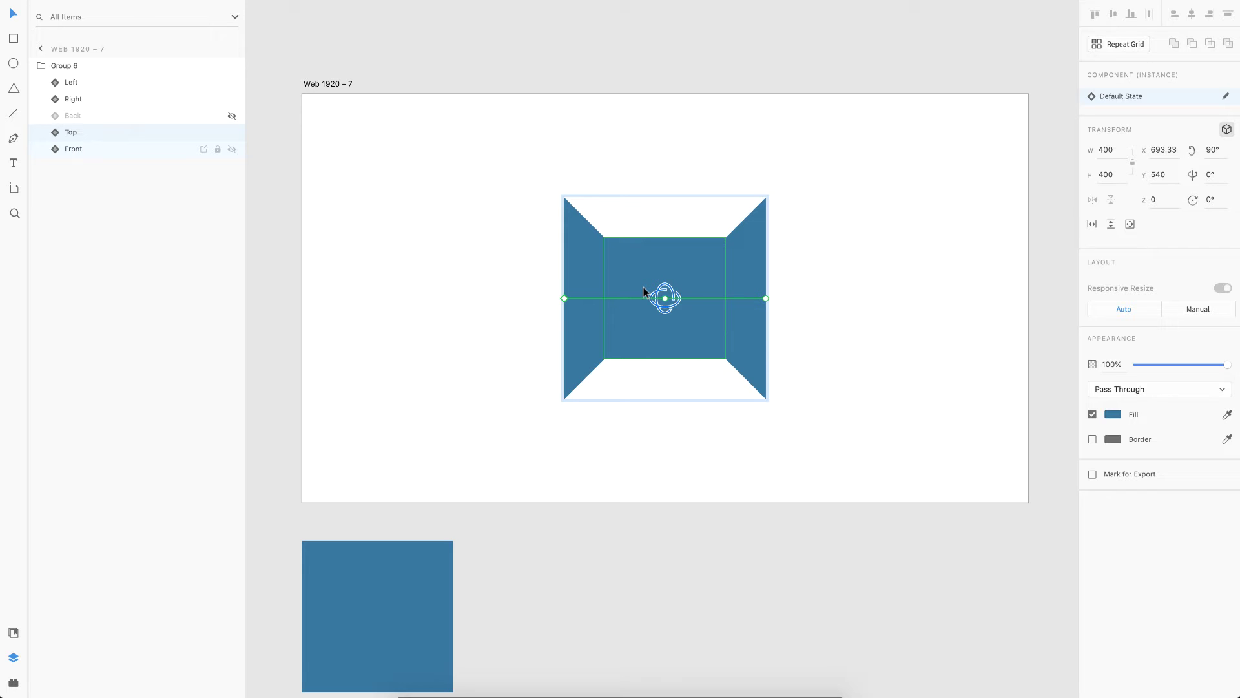
- Move the Top face up to the cube's upper edge, at a Y position of 272
key(shift+Up)
key(shift+Up)
key(shift+Up)
key(shift+Up)
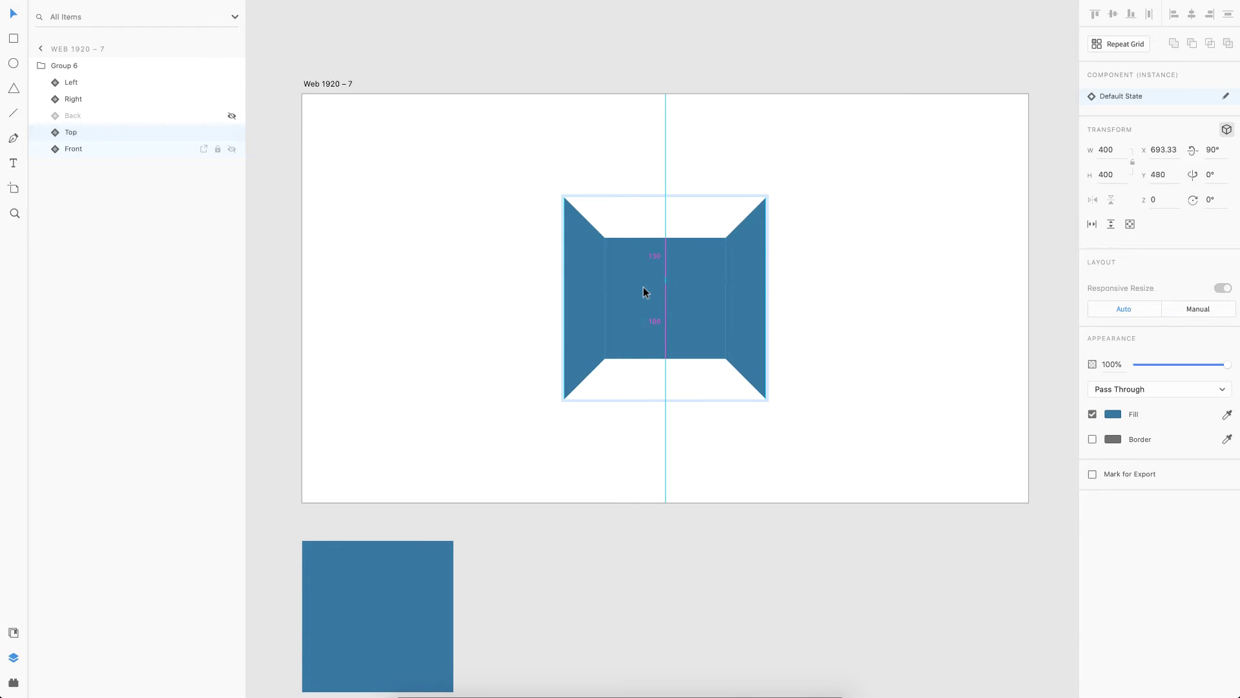
key(shift+Up)
key(shift+Up)
key(shift+Up)
key(shift+Up)
key(shift+Up)
key(shift+Up)
key(shift+Up)
key(shift+Up)
key(shift+Up)
key(shift+Up)
key(shift+Up)
key(shift+Up)
key(shift+Up)
key(shift+Up)
key(shift+Up)
key(shift+Up)
key(shift+Up)
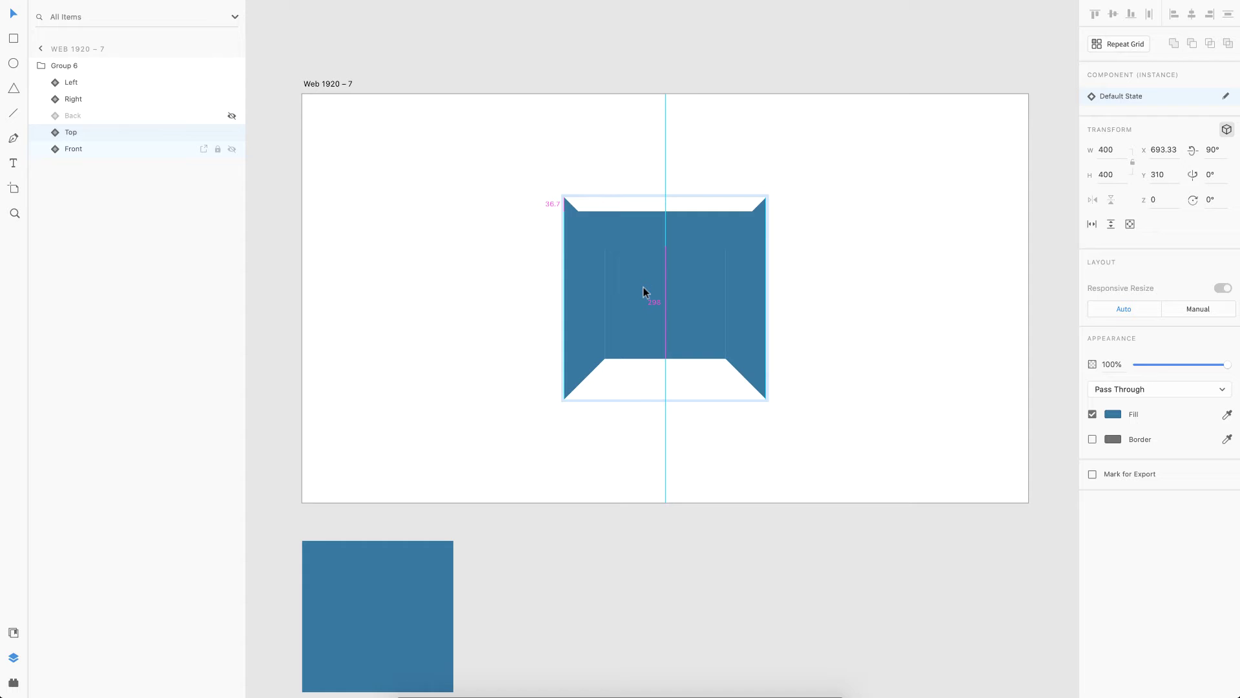
key(shift+Up)
key(shift+Up)
key(shift+Up)
key(shift+Up)
key(Down)
key(Down)
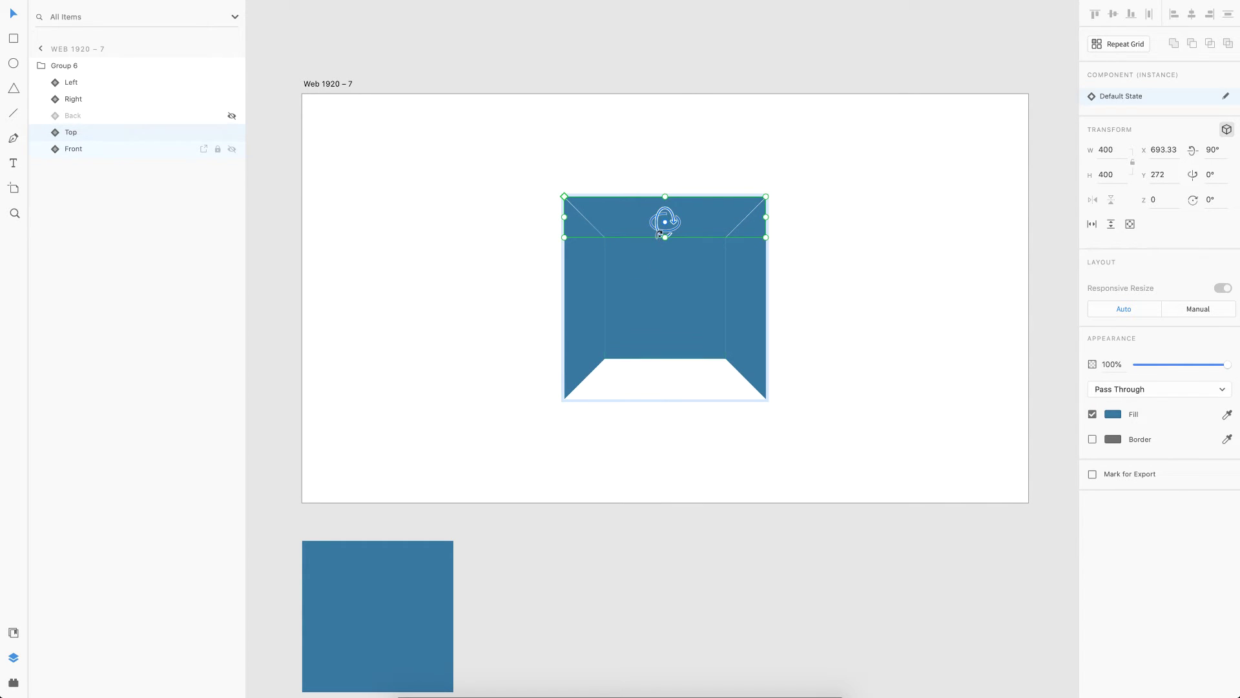
- Duplicate the Top face inside the group and name the copy Bottom
click(661, 238)
key(super+d)
double_click(73, 133)
text(Bottom)
key(Return)
- Move the Bottom face down to the cube's lower edge, at a Y position of about 701
key(shift+Down)
key(shift+Down)
key(shift+Down)
key(shift+Down)
key(shift+Down)
key(shift+Down)
key(shift+Down)
key(shift+Down)
key(shift+Down)
key(shift+Down)
key(shift+Down)
key(shift+Down)
key(shift+Down)
key(shift+Down)
key(shift+Down)
key(shift+Down)
key(shift+Down)
key(shift+Down)
key(shift+Down)
key(shift+Down)
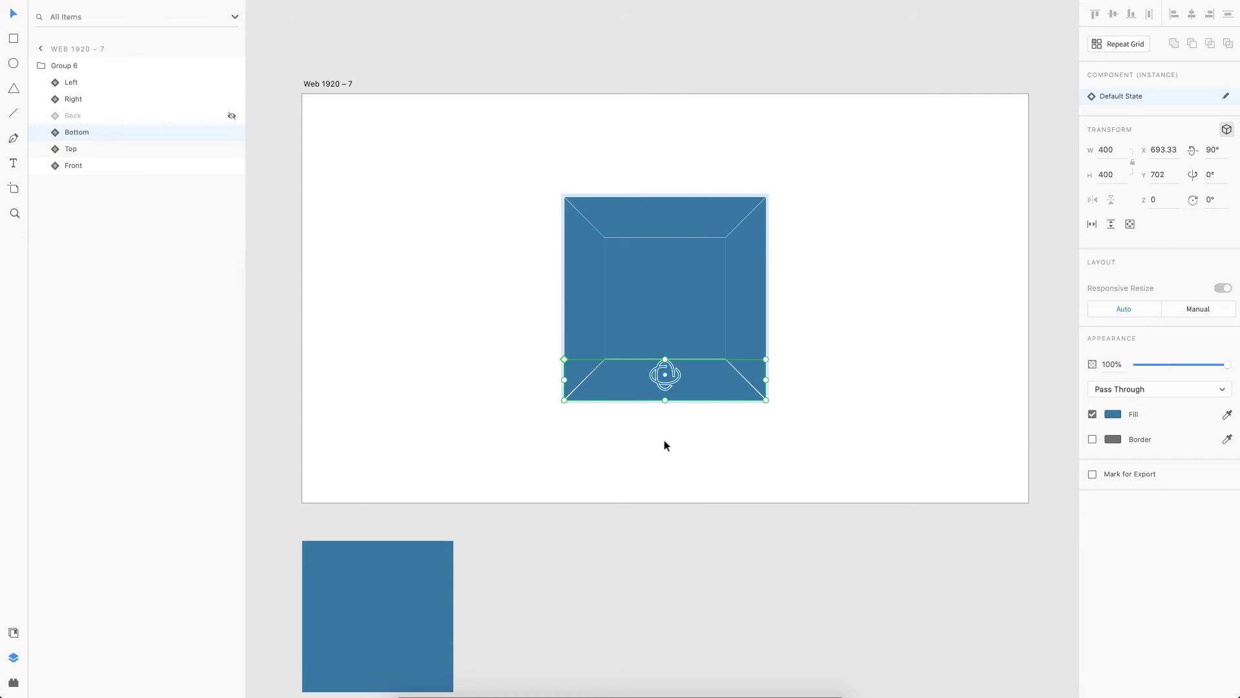
drag(664, 439, 664, 438)
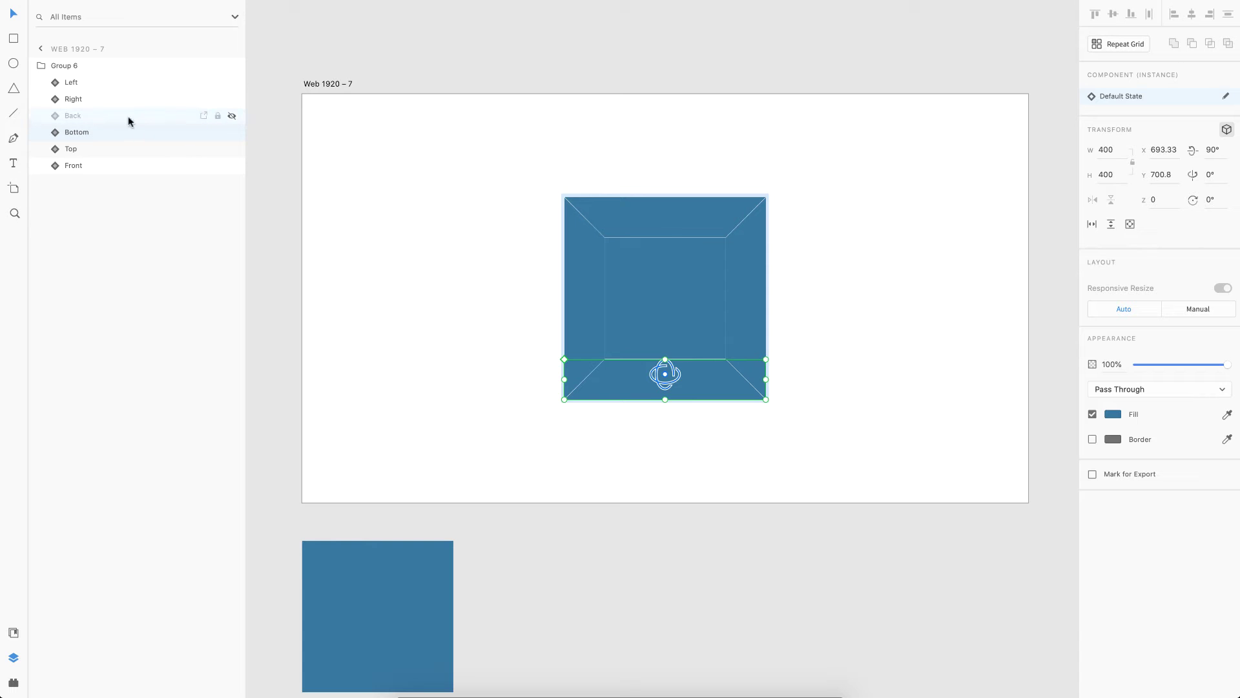
- Show the hidden Back face again and set the whole group's Y rotation to 0°
click(232, 116)
click(71, 66)
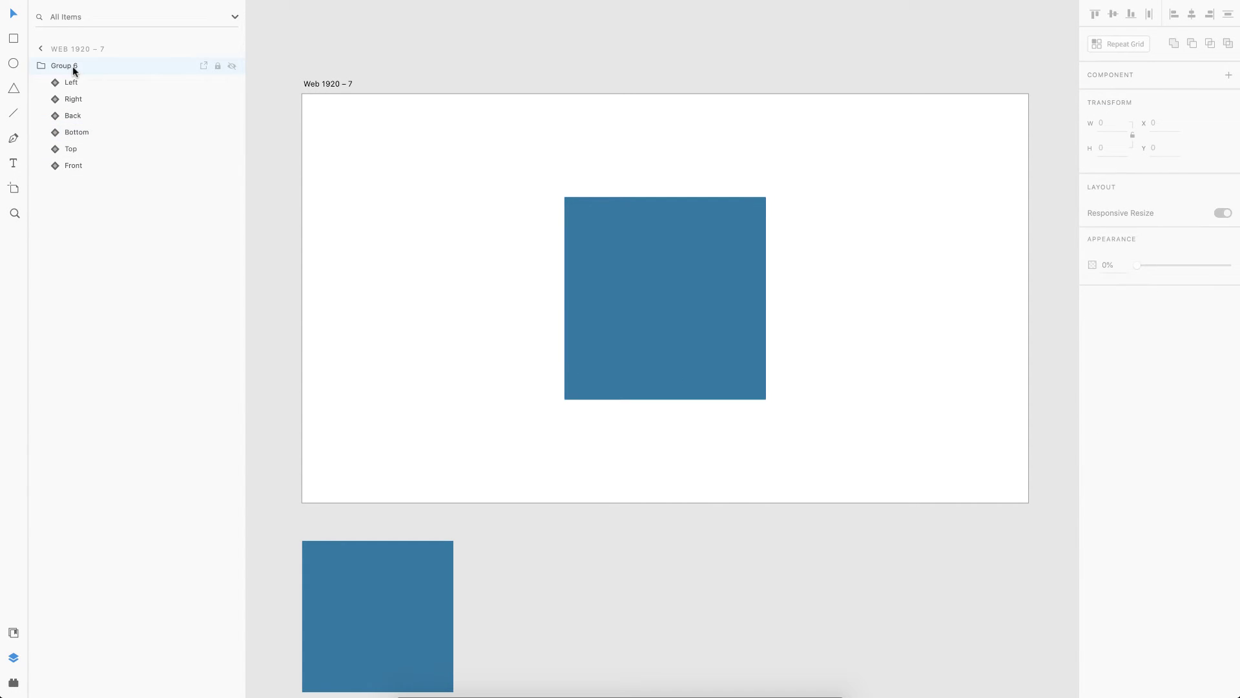
click(1214, 147)
text(0)
key(Return)
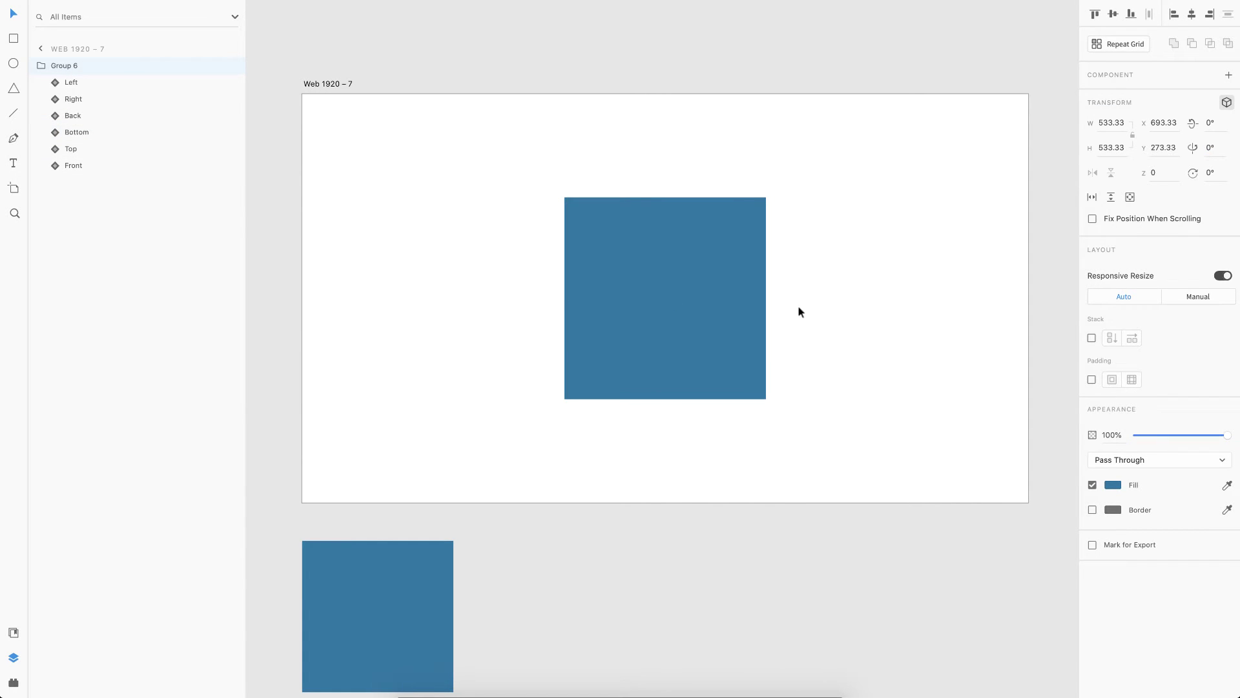
- Rotate the cube group freely in 3D to check its faces, and reset its X and Y rotation to 0°
click(650, 340)
drag(664, 298, 719, 337)
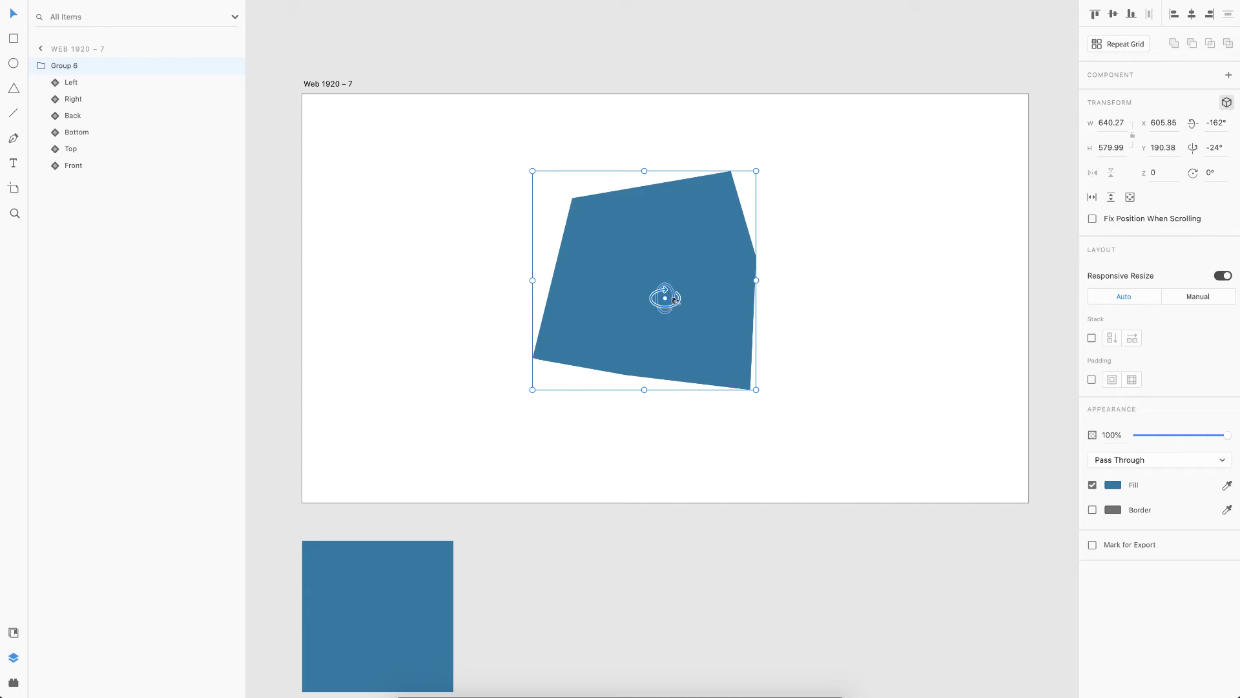
drag(676, 300, 612, 323)
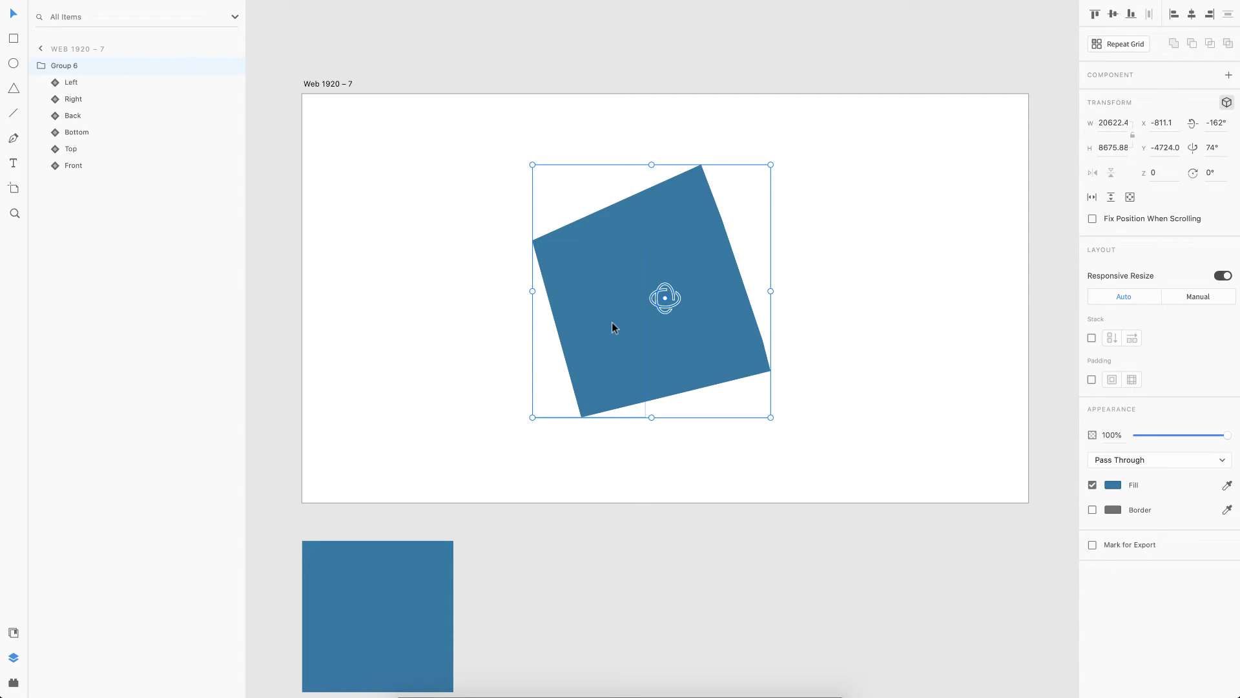
click(1205, 122)
text(0)
key(Return)
click(1215, 146)
text(0)
key(Return)
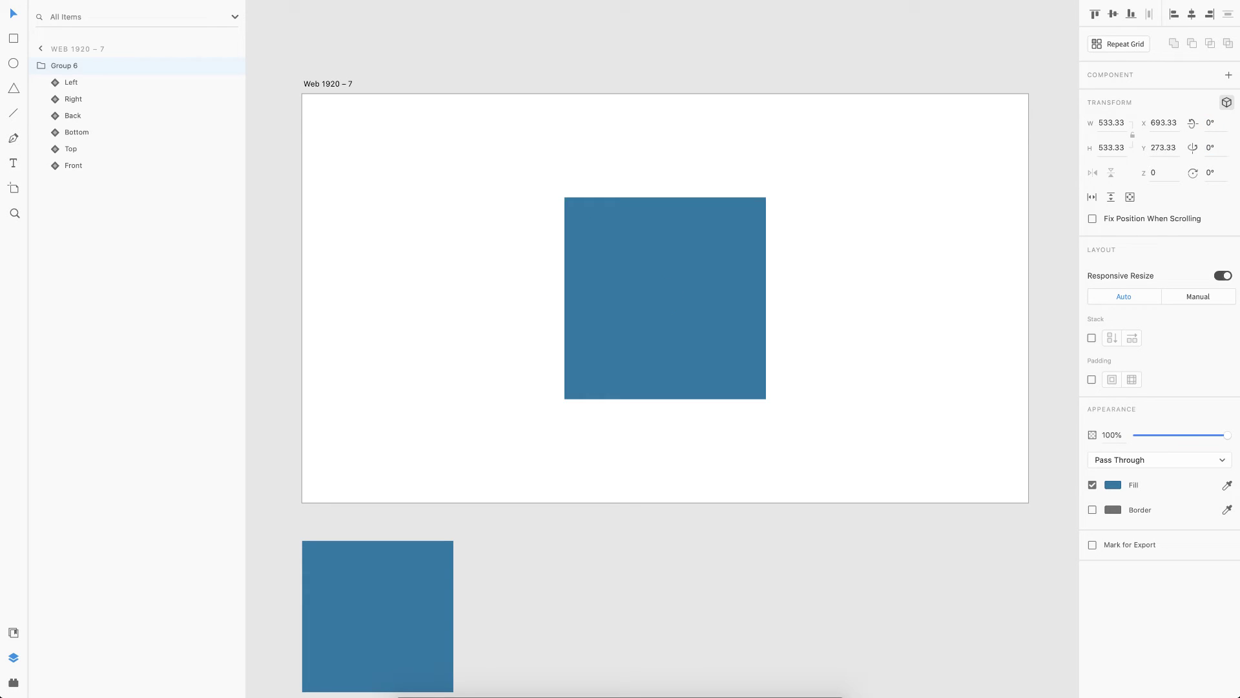
- Duplicate the Web 1920 – 7 artboard and set the copied cube's X and Y rotation to -45°
scroll(778, 167, down, 3)
scroll(582, 142, right, 3)
click(333, 116)
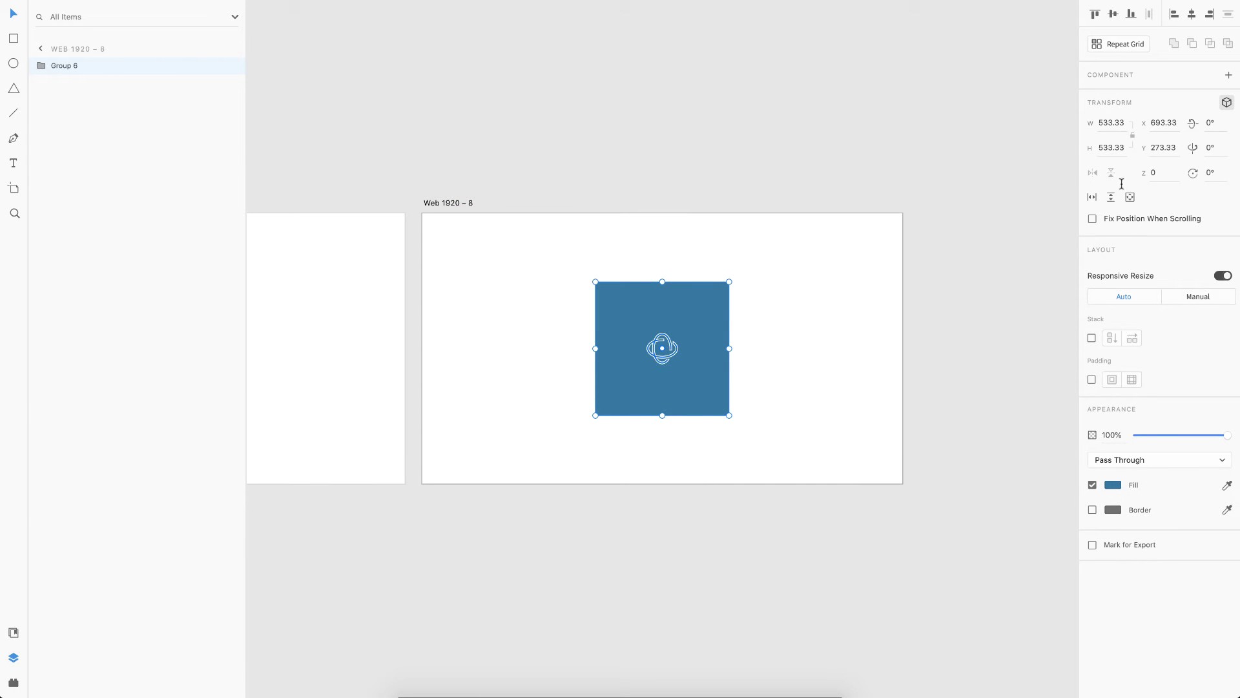
click(1210, 122)
text(-45)
key(Return)
click(1213, 146)
text(-)
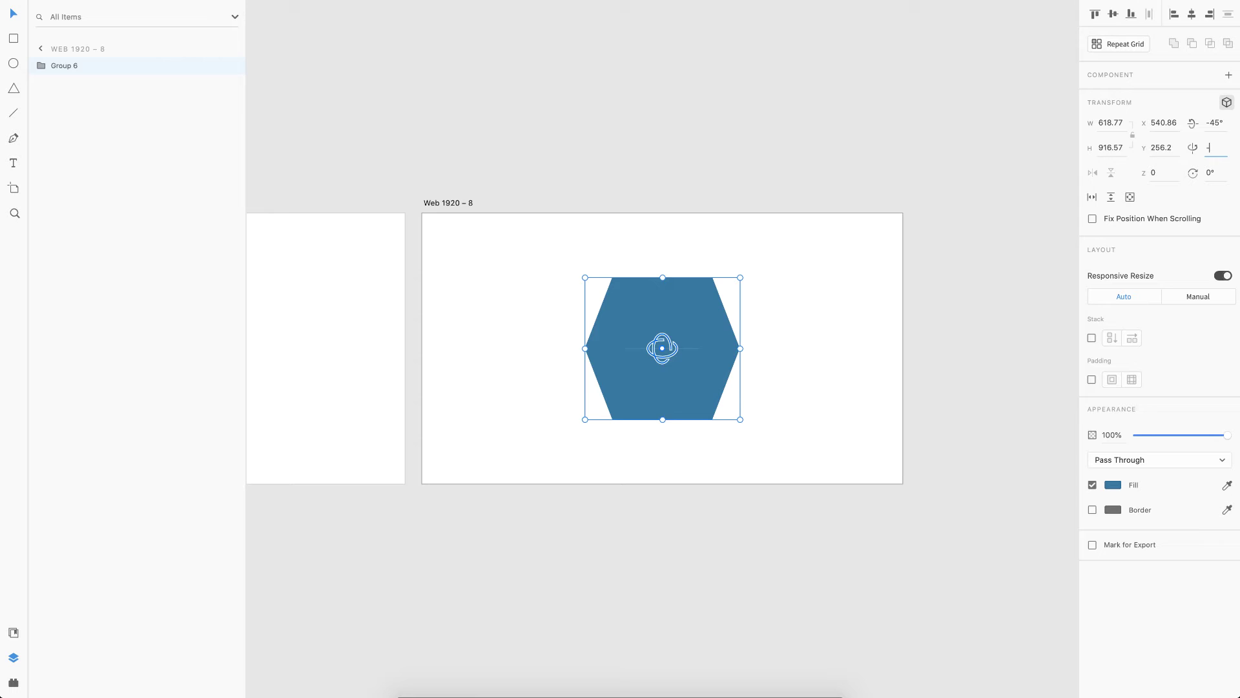
text(45)
key(Return)
- Duplicate the Web 1920 – 8 artboard and set the copied cube's X rotation to -90°
click(435, 202)
key(ctrl+d)
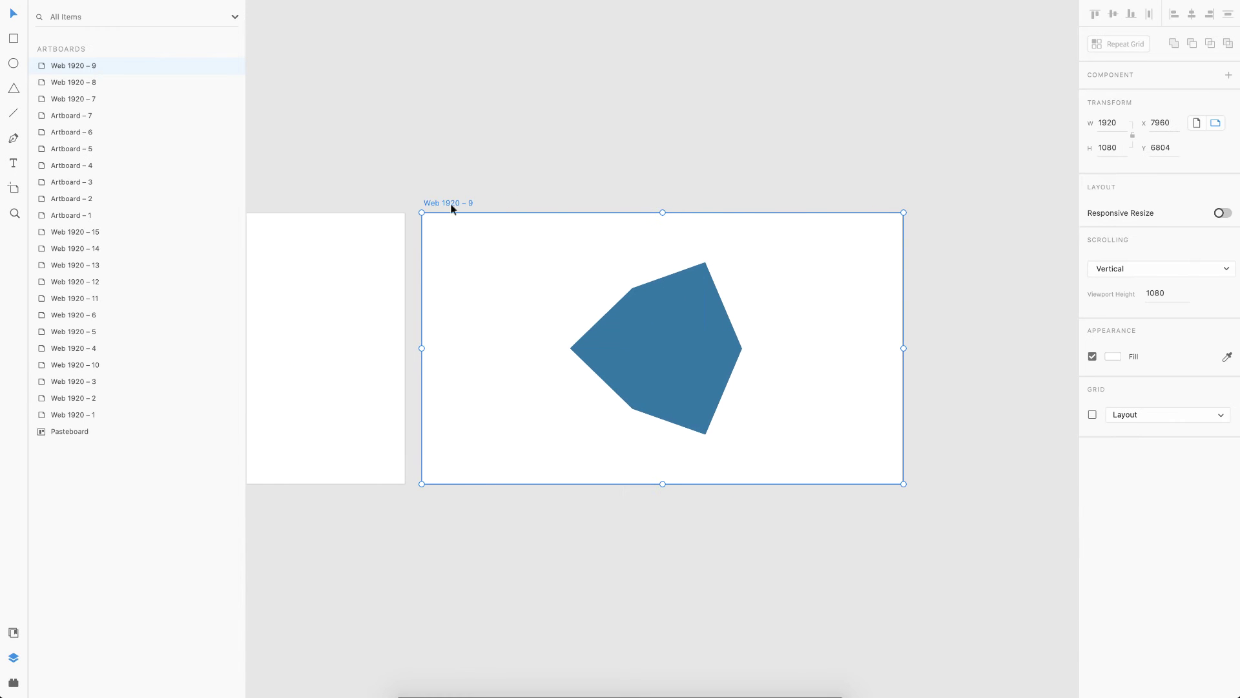
click(692, 354)
click(1221, 124)
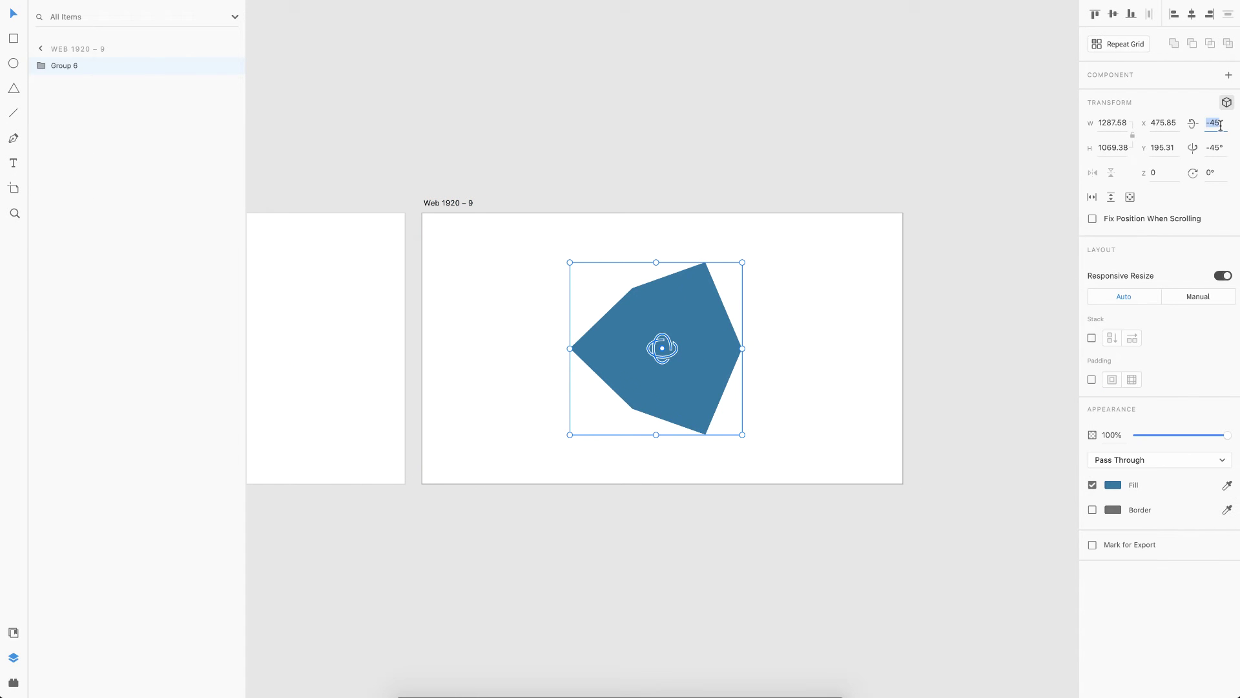
text(0)
key(Return)
- Duplicate the Web 1920 – 9 artboard and set the copied cube's Y rotation to -90°
click(428, 200)
key(ctrl+d)
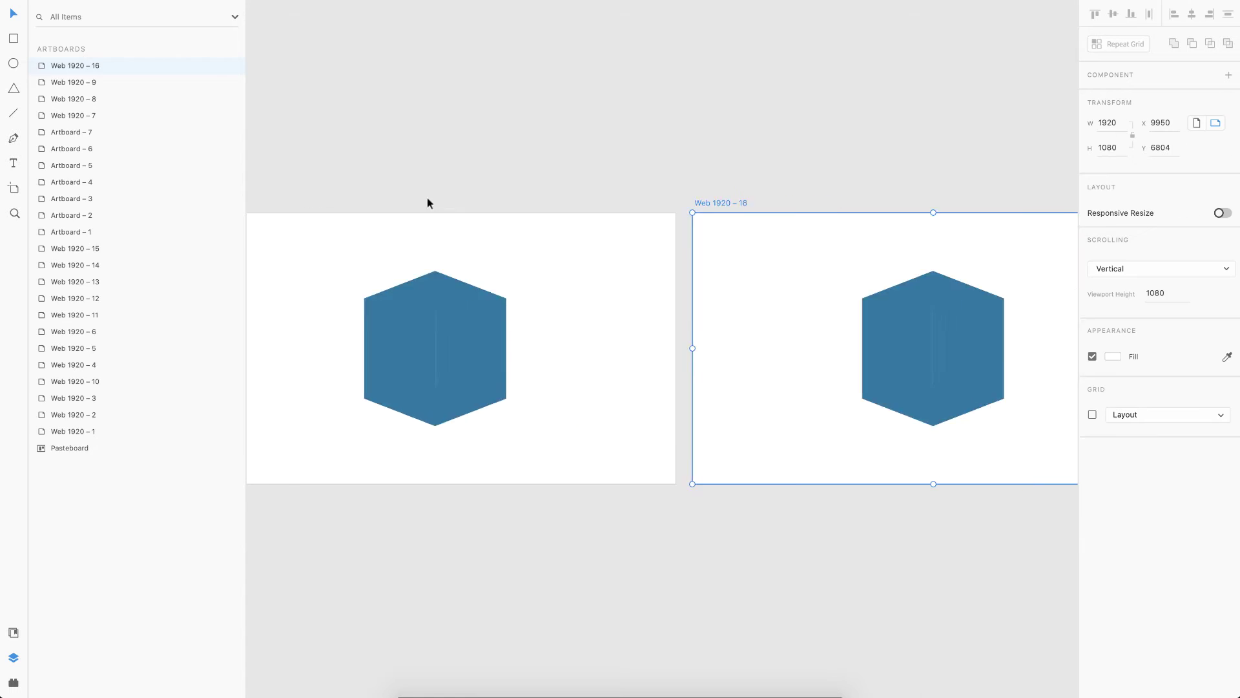
click(661, 335)
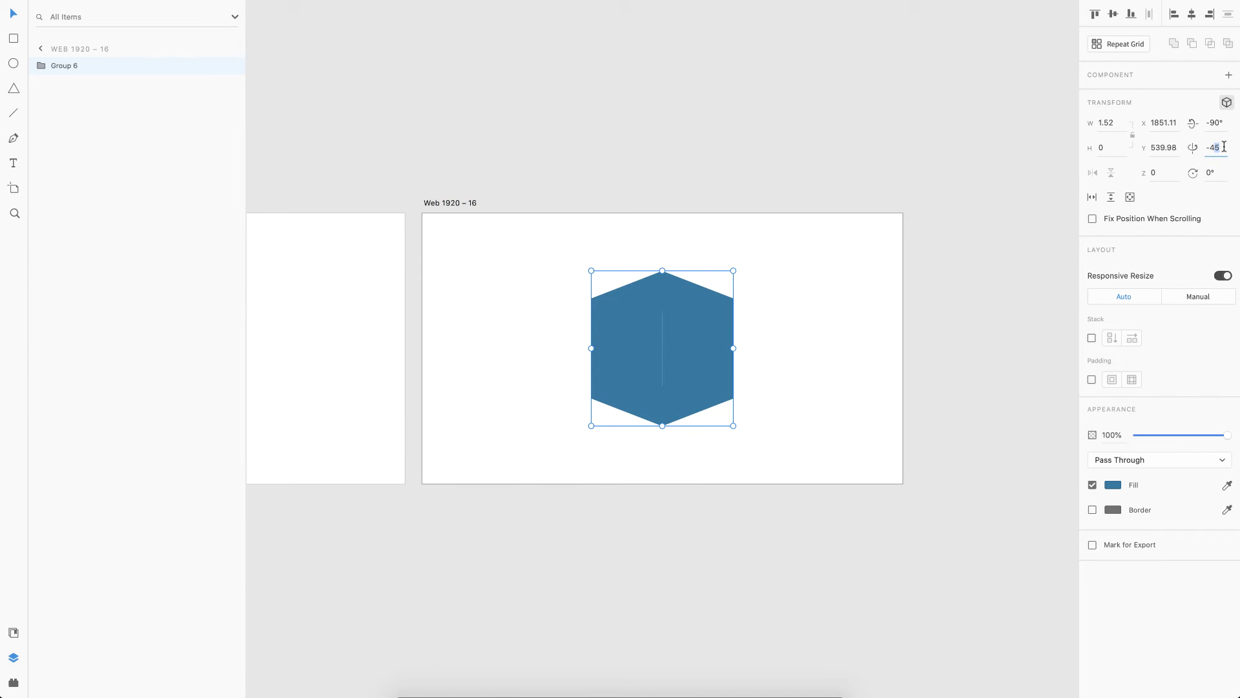
key(BackSpace)
text(90)
key(Return)
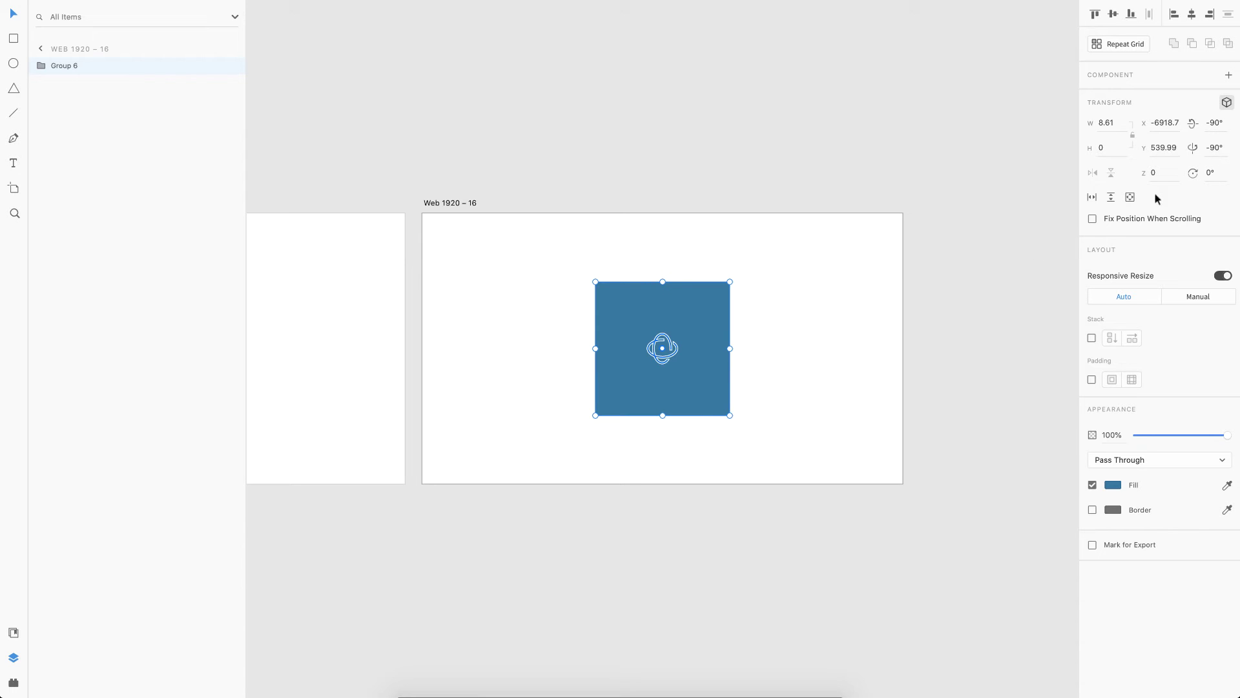
drag(689, 343, 722, 362)
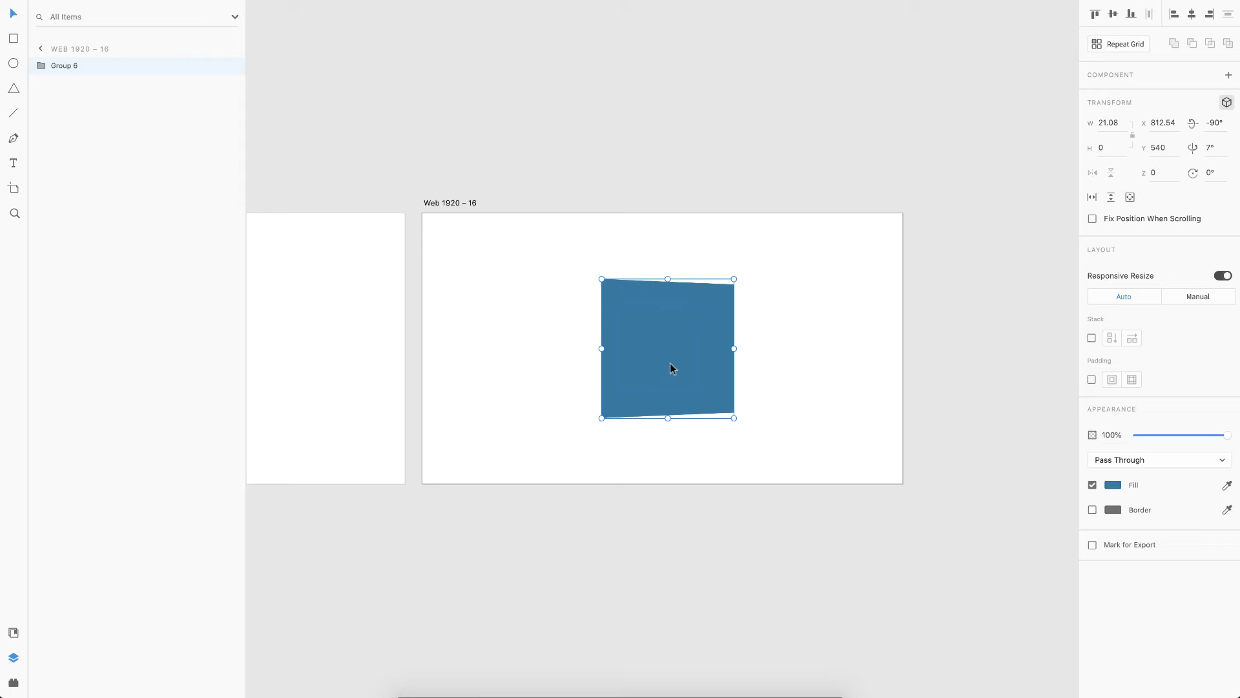
key(ctrl+z)
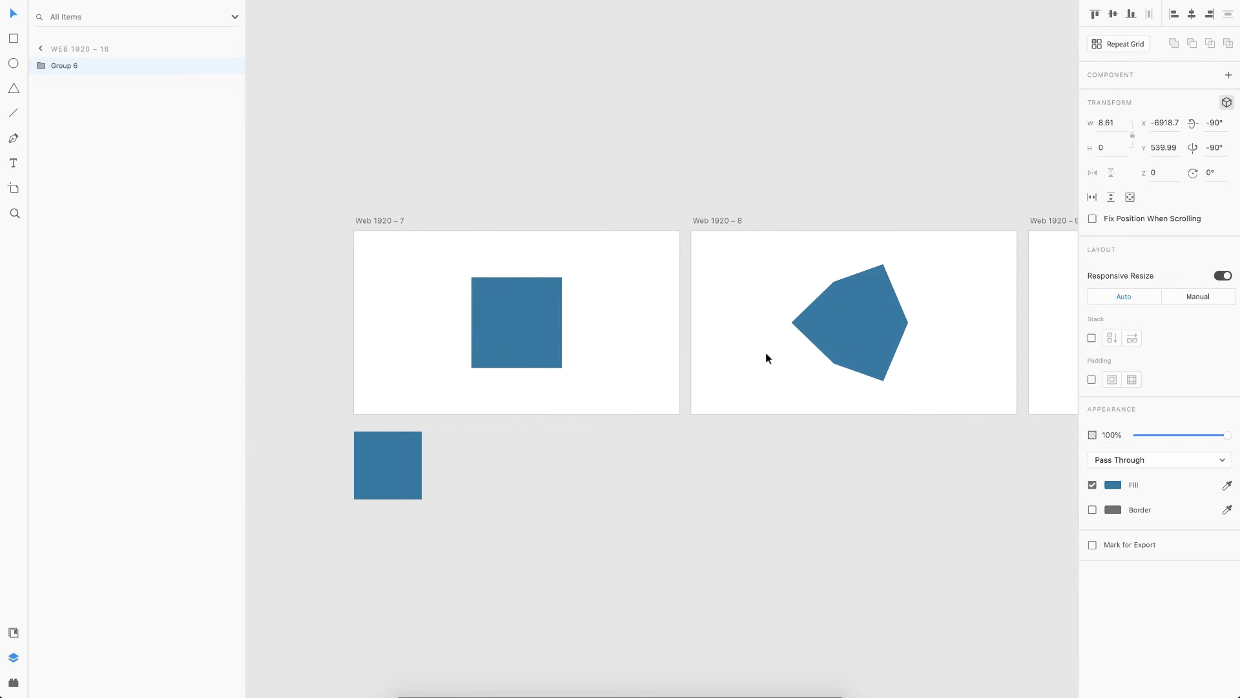
- In Prototype mode, link Web 1920 – 7 to Web 1920 – 8 with a Tap-triggered Auto-Animate lasting 2 s
click(385, 221)
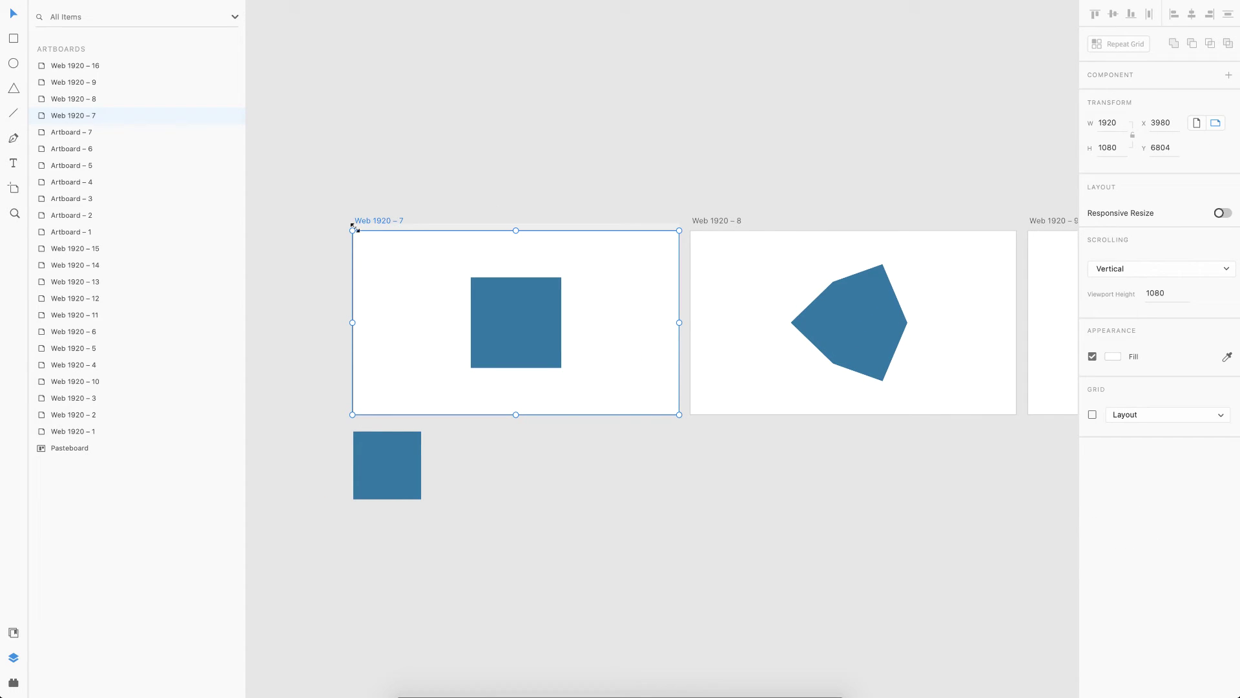
key(ctrl+Tab)
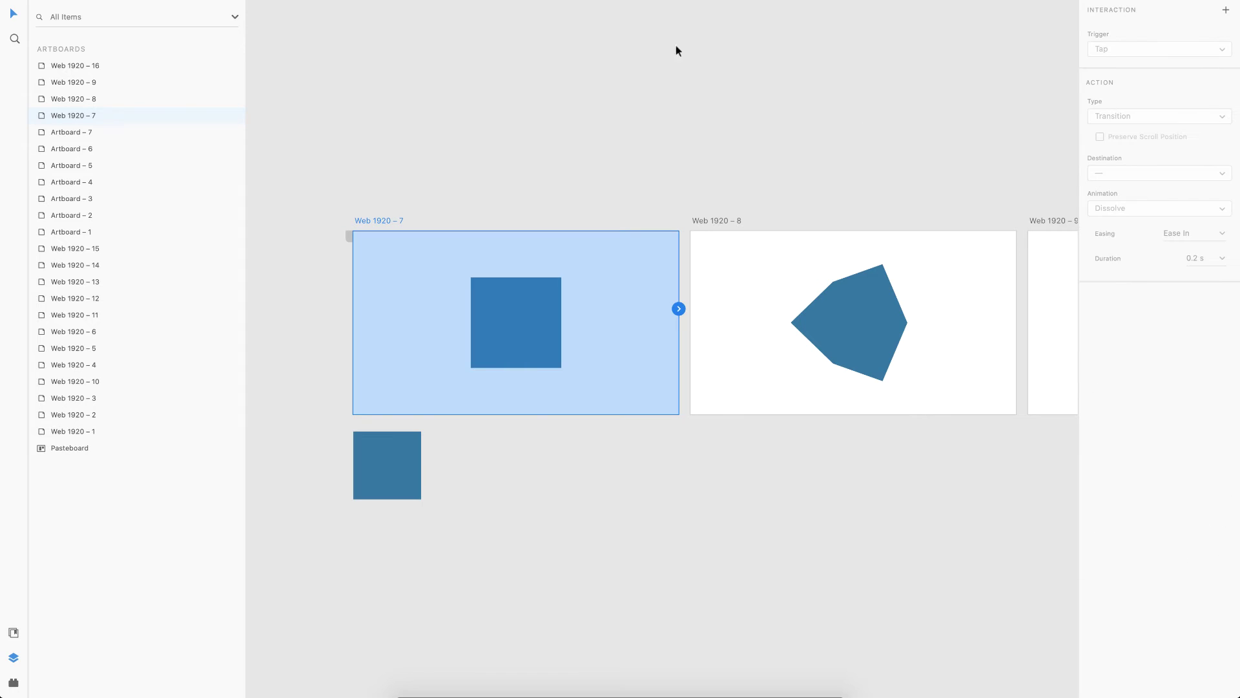
drag(726, 264, 831, 295)
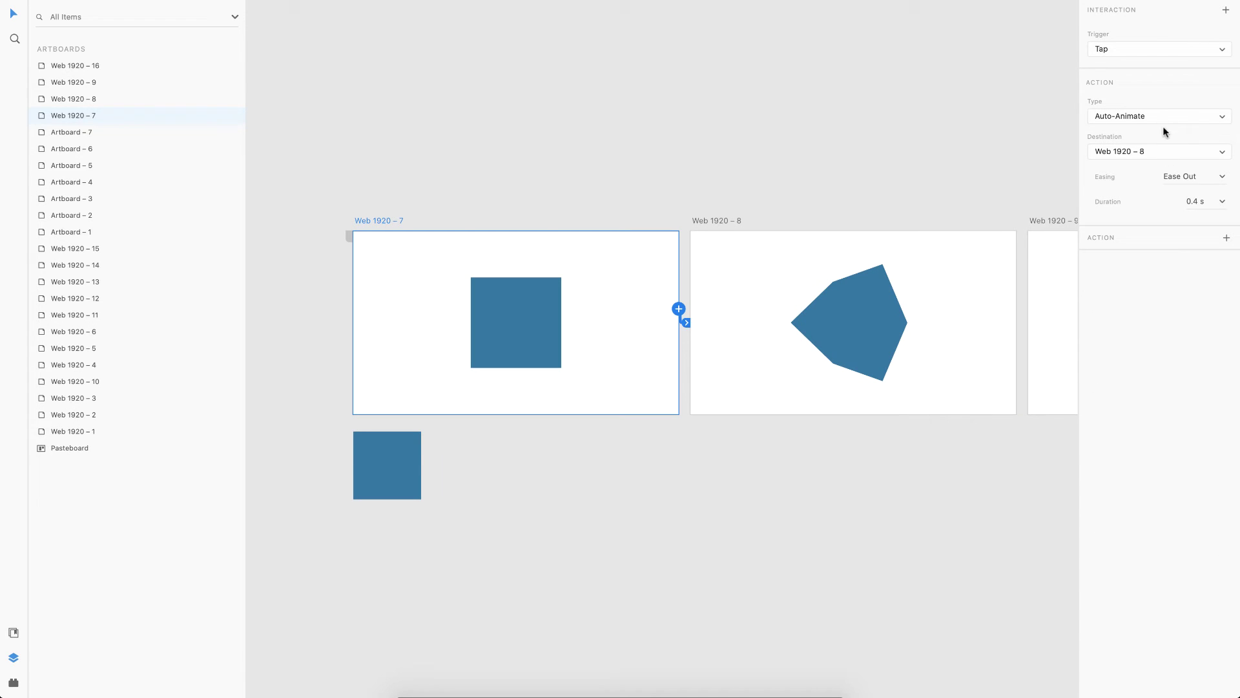
click(1220, 204)
click(1210, 255)
- Complete the prototype loop by linking artboard Web 1920 – 8 to 9, 9 to 16, and 16 back to Web 1920 – 7
scroll(975, 285, right, 5)
click(509, 223)
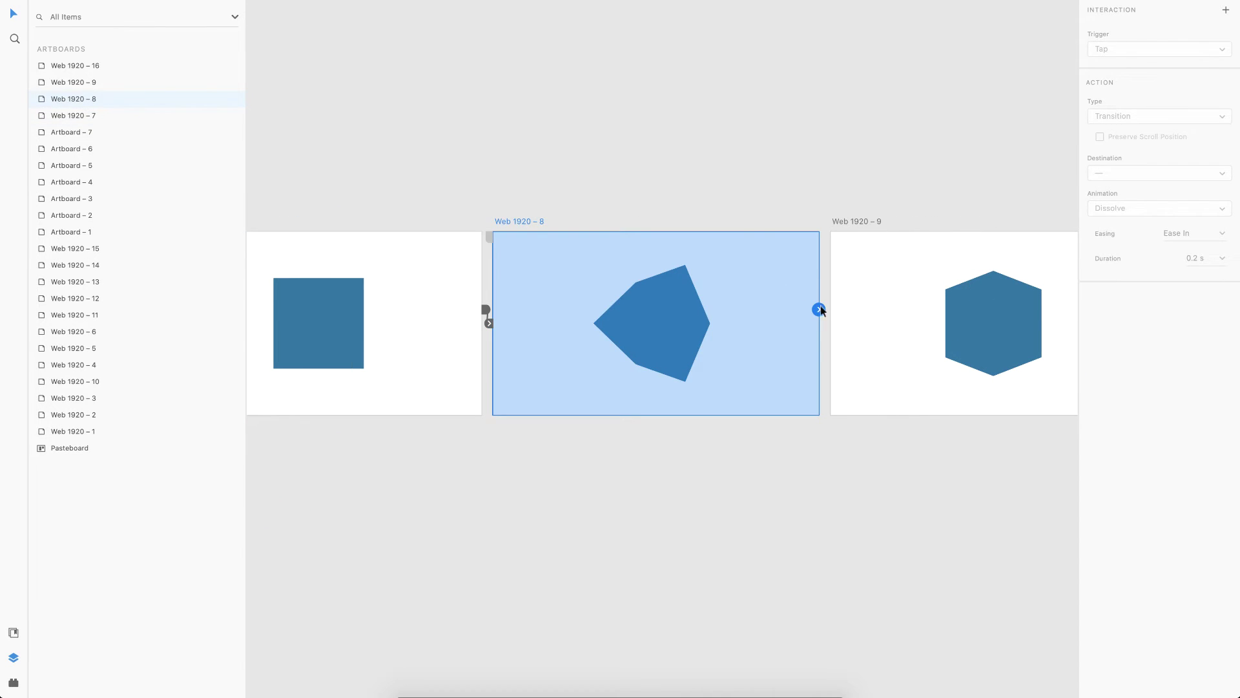
drag(819, 310, 881, 310)
scroll(881, 310, right, 8)
click(510, 216)
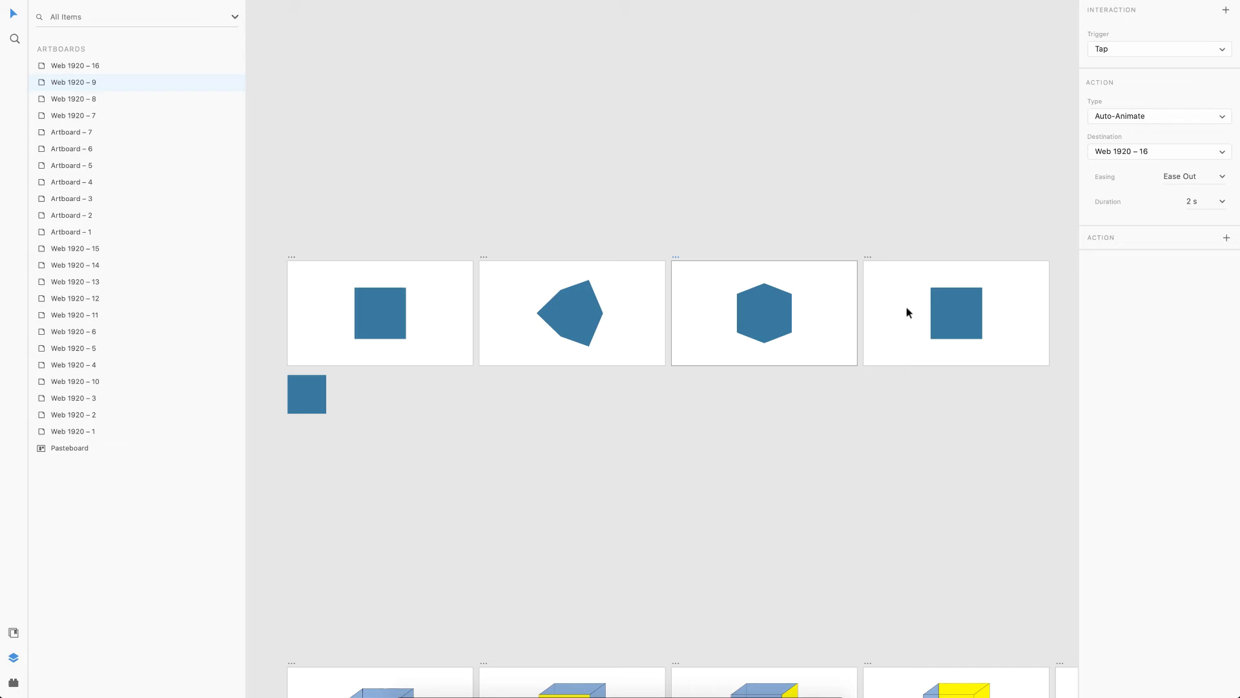
click(868, 257)
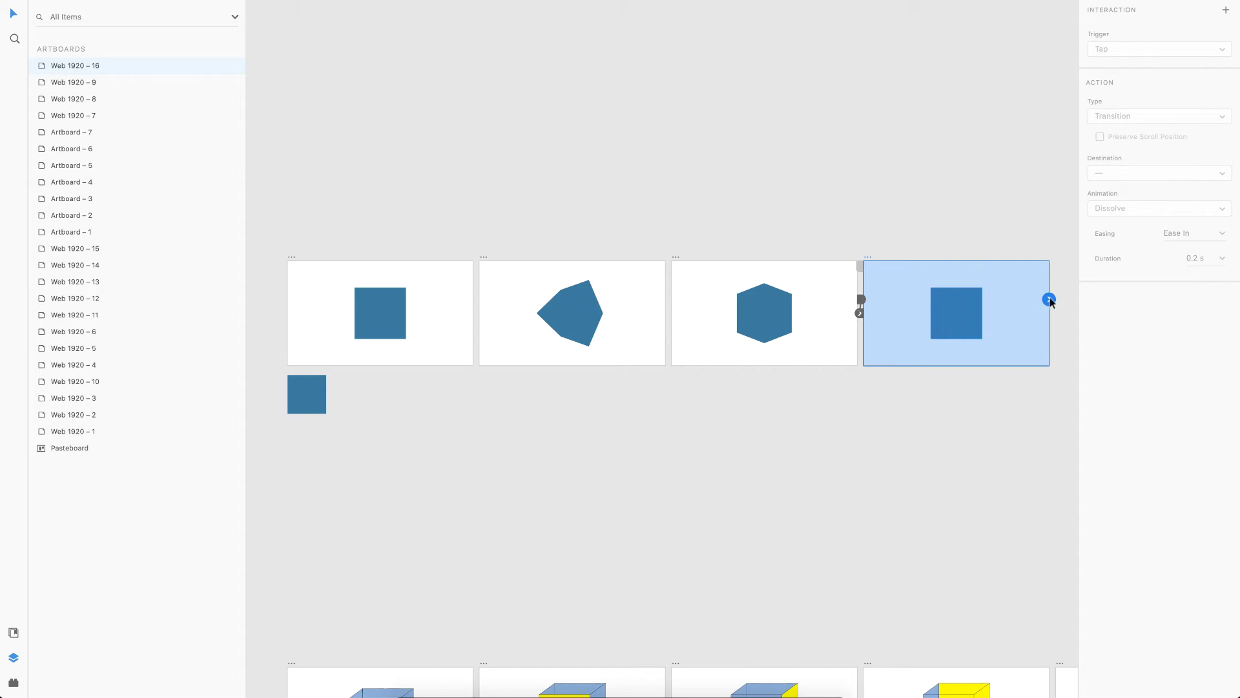
drag(1049, 299, 408, 338)
scroll(408, 339, up, 5)
scroll(361, 161, left, 5)
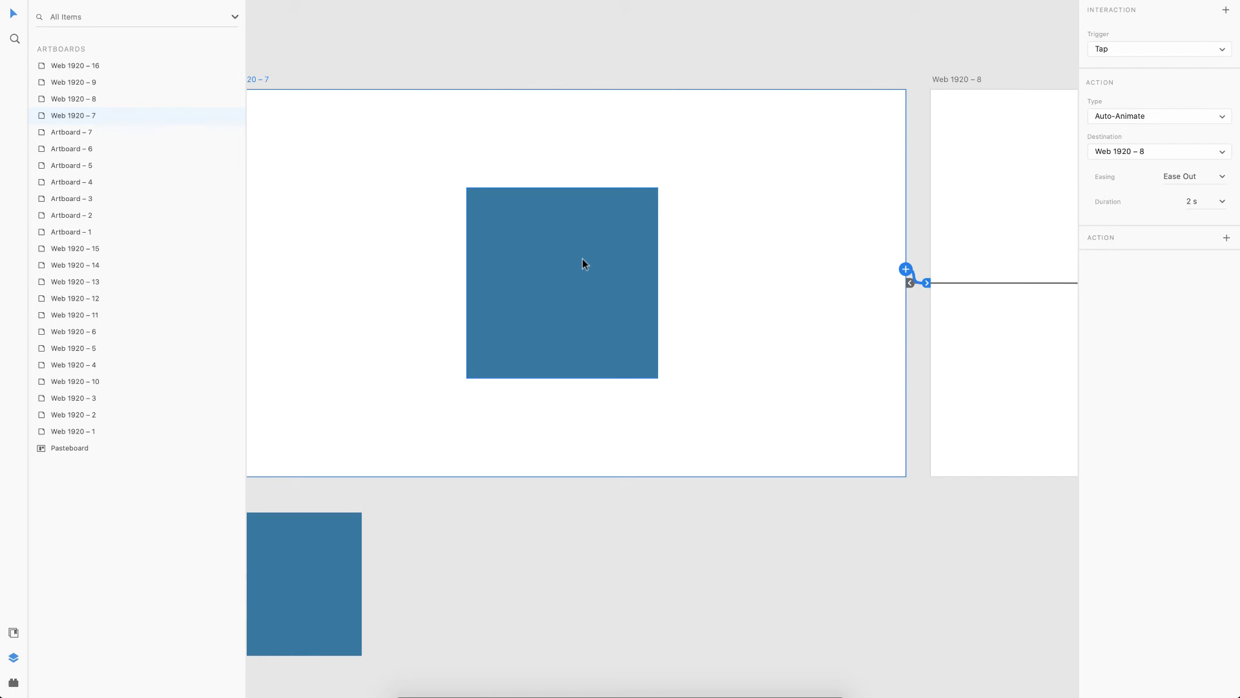
scroll(495, 254, up, 2)
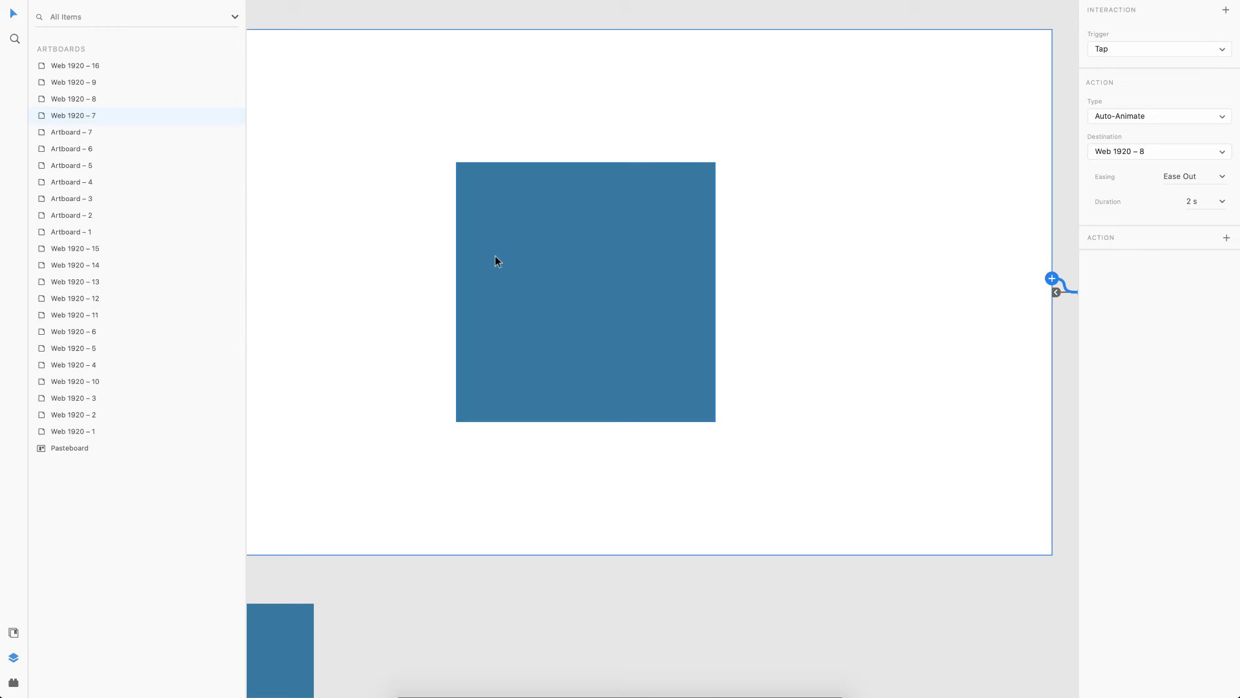
- Try a different fill color on the Back face of the cube on Web 1920 – 7
scroll(517, 262, down, 2)
click(546, 270)
click(100, 2)
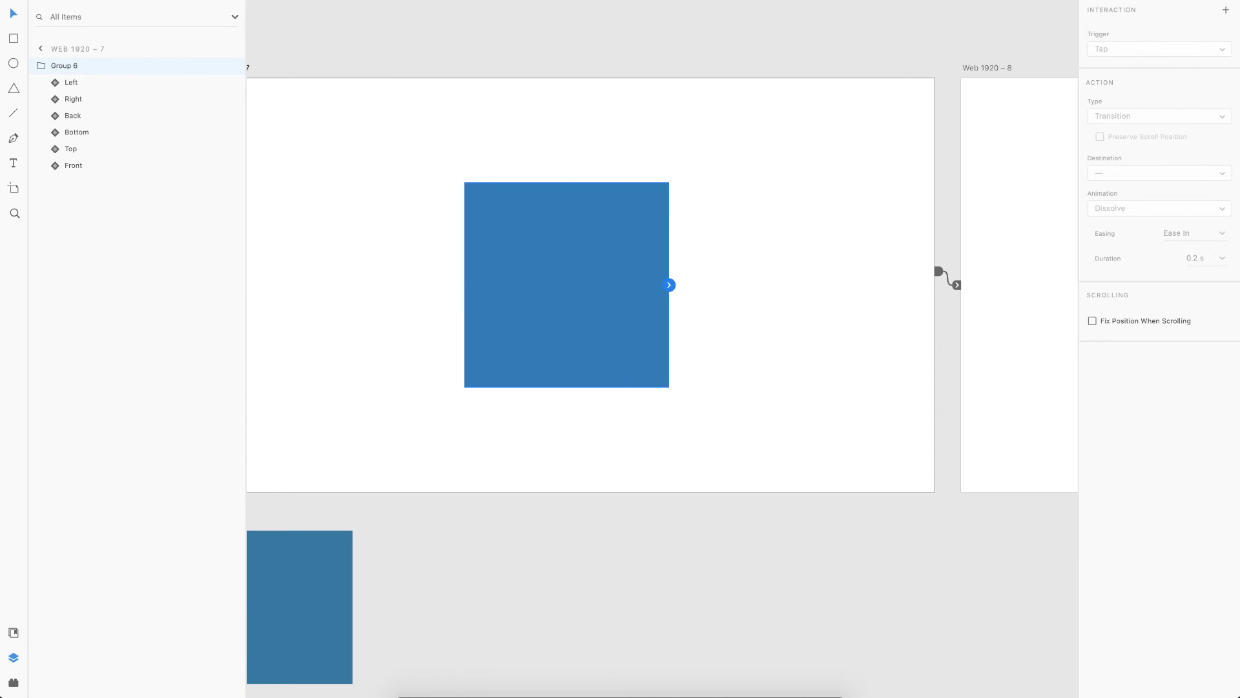
click(78, 120)
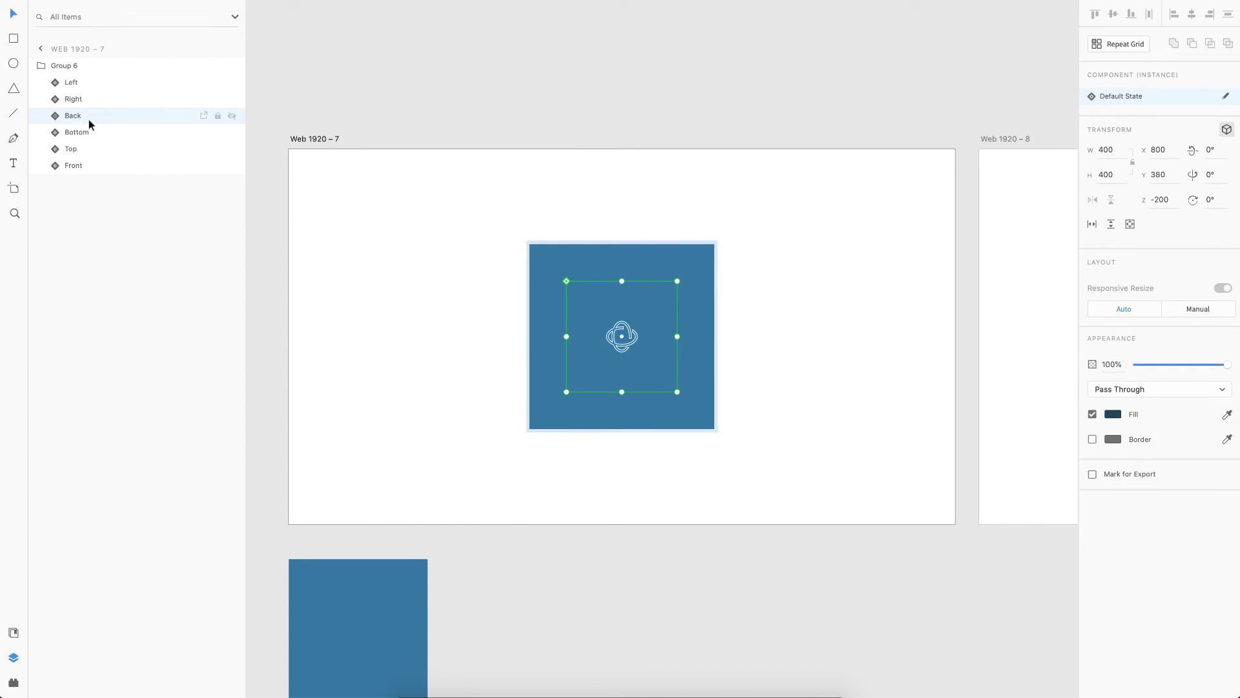
click(1111, 412)
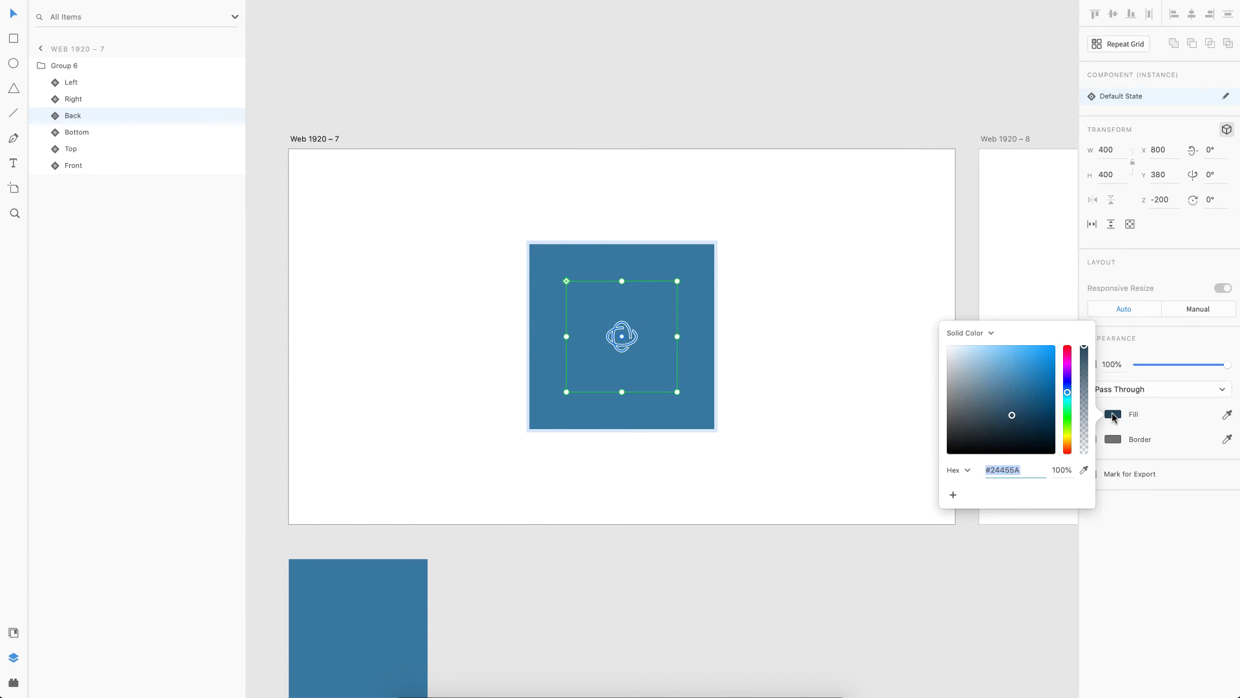
click(1025, 426)
click(1068, 425)
drag(1069, 428, 1061, 326)
click(224, 243)
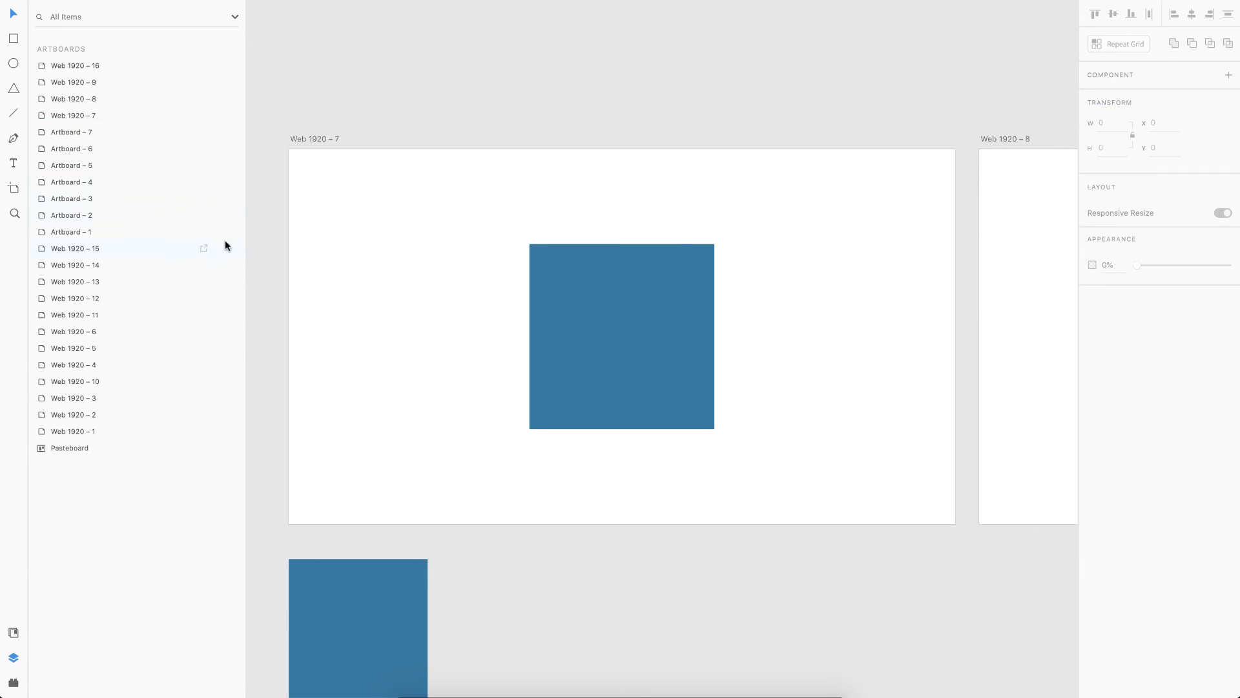
- Rotate the cube on Web 1920 – 7 to about 159° around its Y axis to inspect its faces, and undo the rotation
click(683, 323)
drag(623, 345, 750, 324)
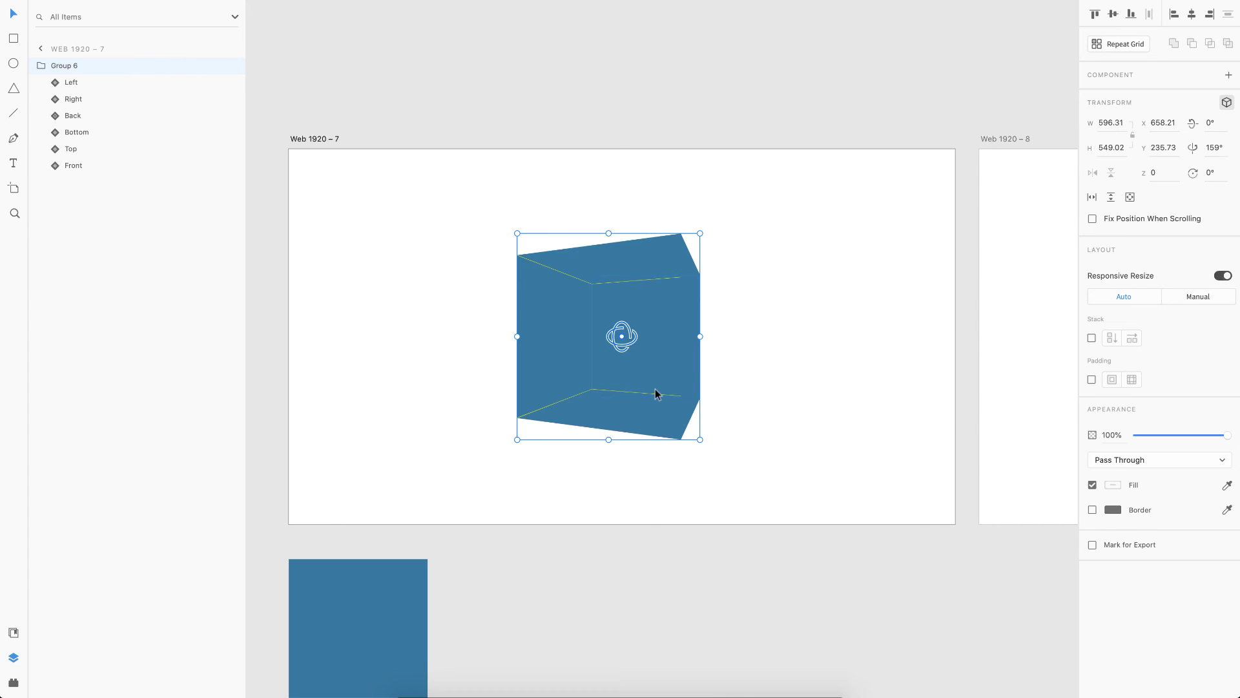
click(685, 451)
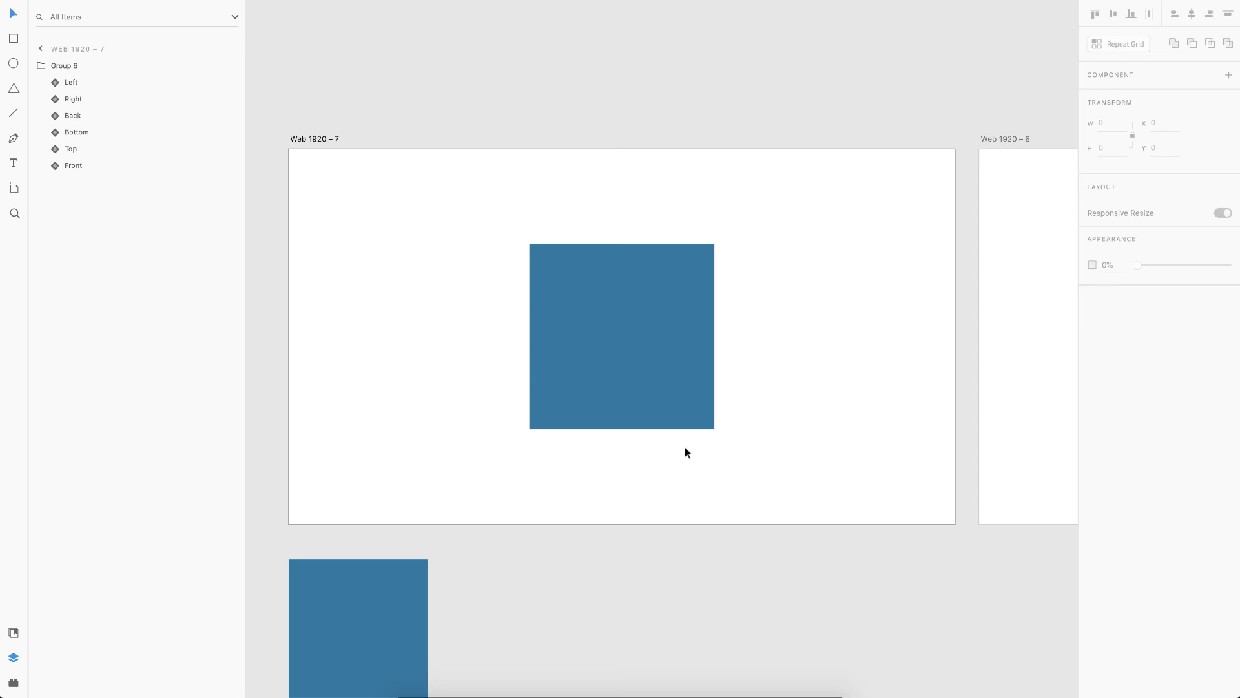
- Bring the downloaded Unsplash forest photo from the browser into Adobe XD as the fill of the main face component on the pasteboard
key(ctrl+Right)
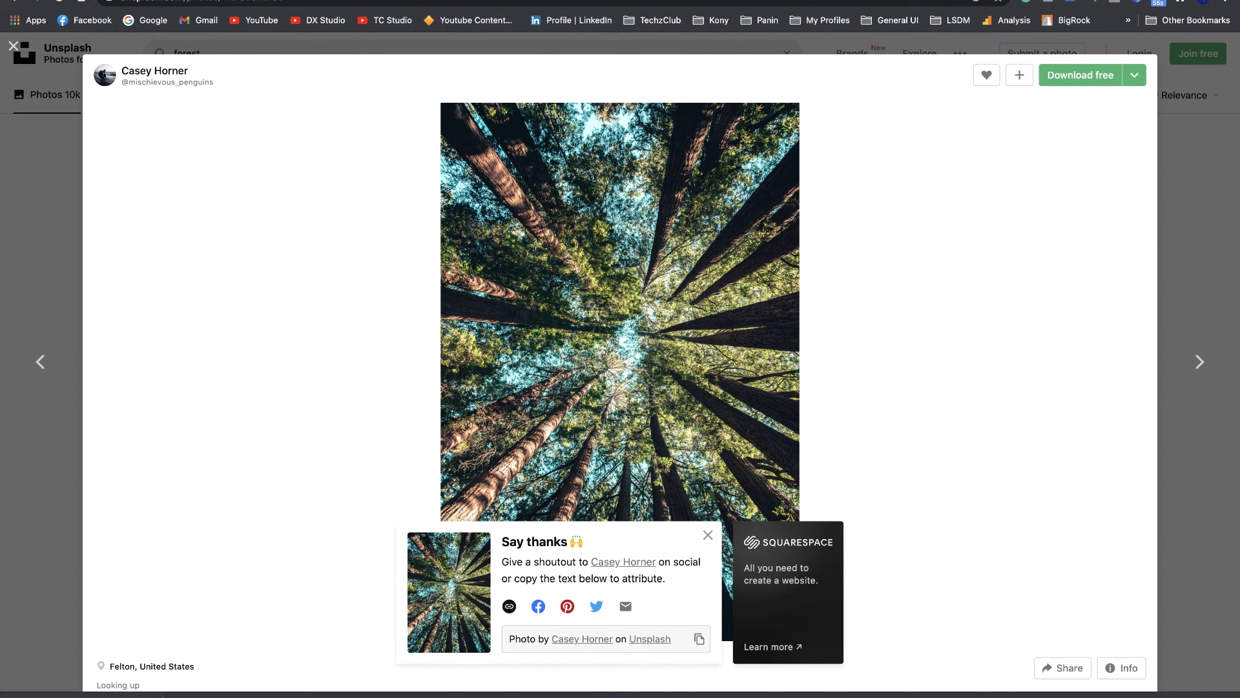
drag(54, 608, 204, 519)
key(ctrl+Left)
drag(385, 607, 385, 608)
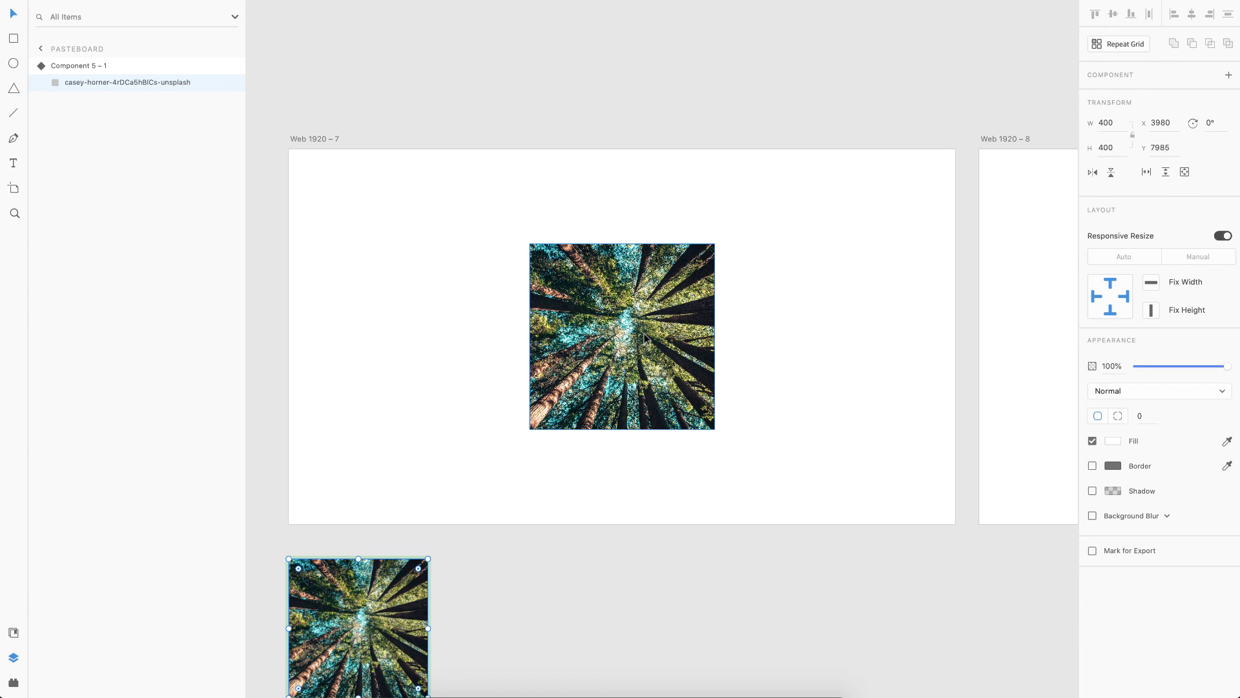
- Rotate the photo-covered cube on Web 1920 – 7 around its Y axis to inspect the textured faces, and restore its 0° rotation
click(670, 379)
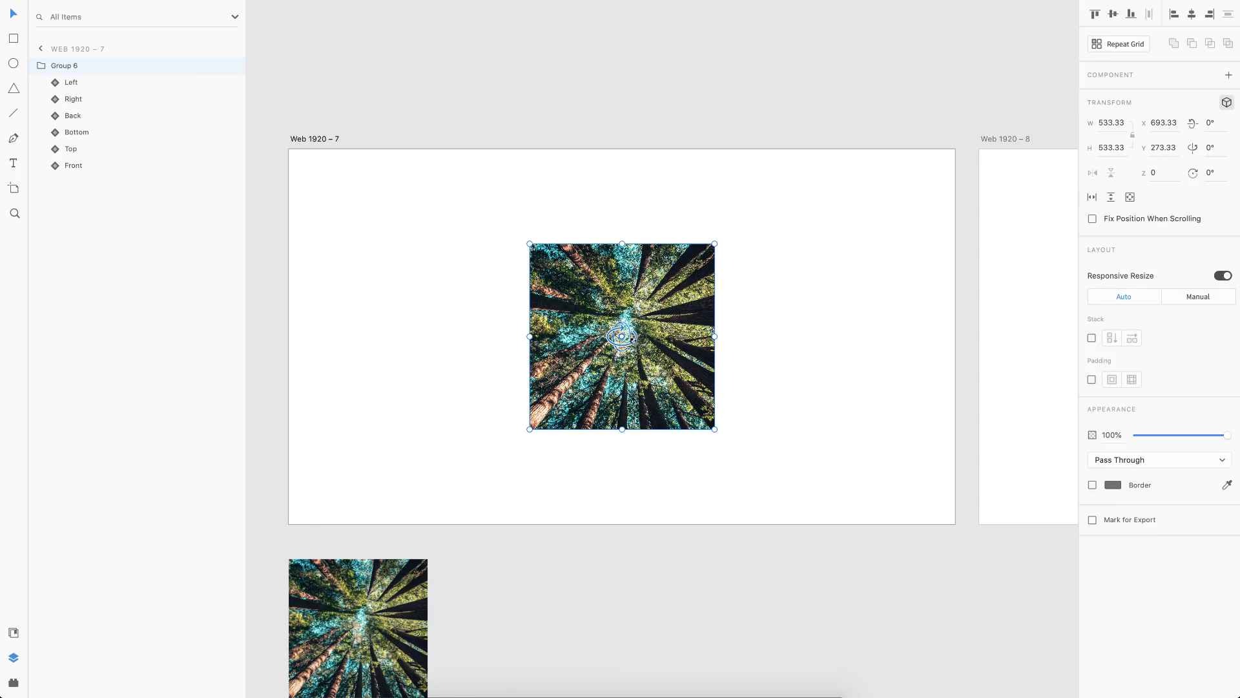
scroll(631, 342, up, 3)
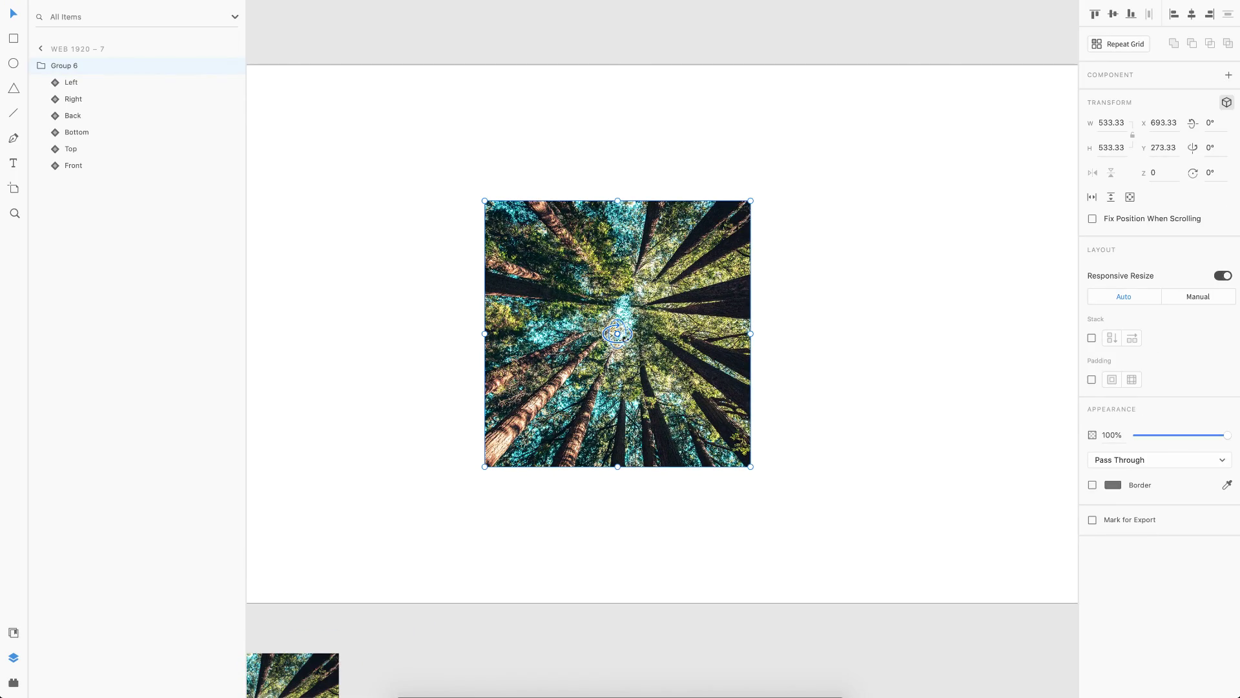
drag(618, 333, 652, 354)
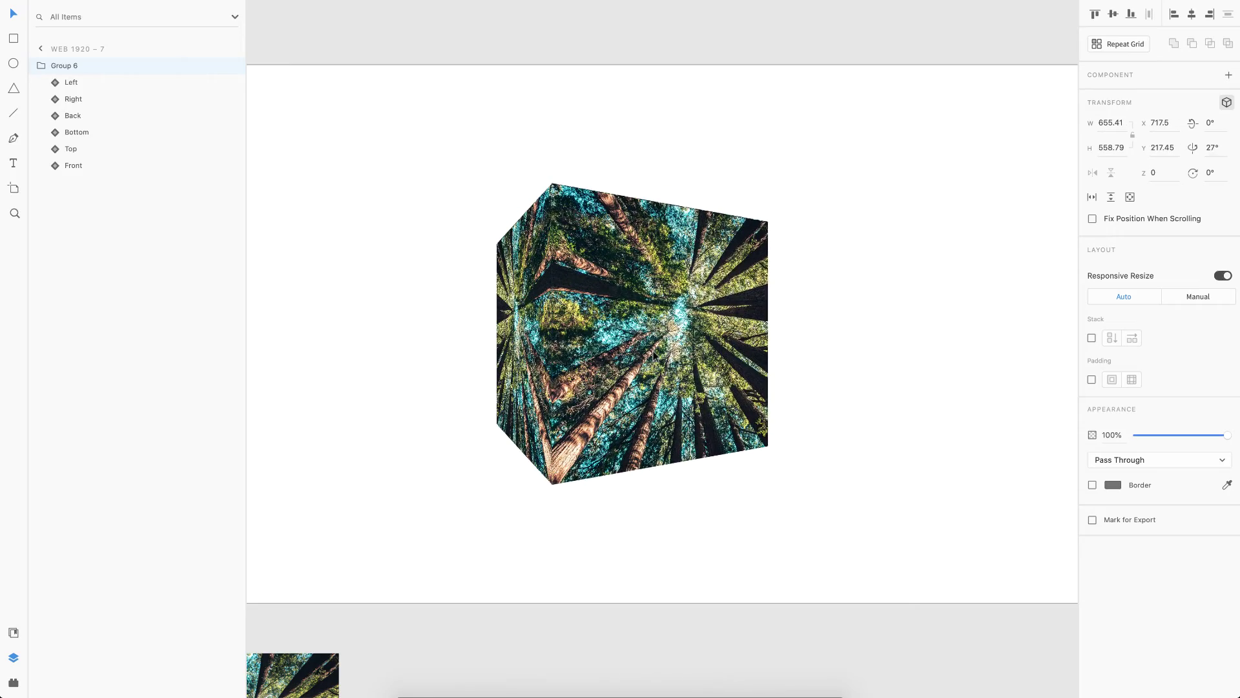
scroll(652, 353, down, 5)
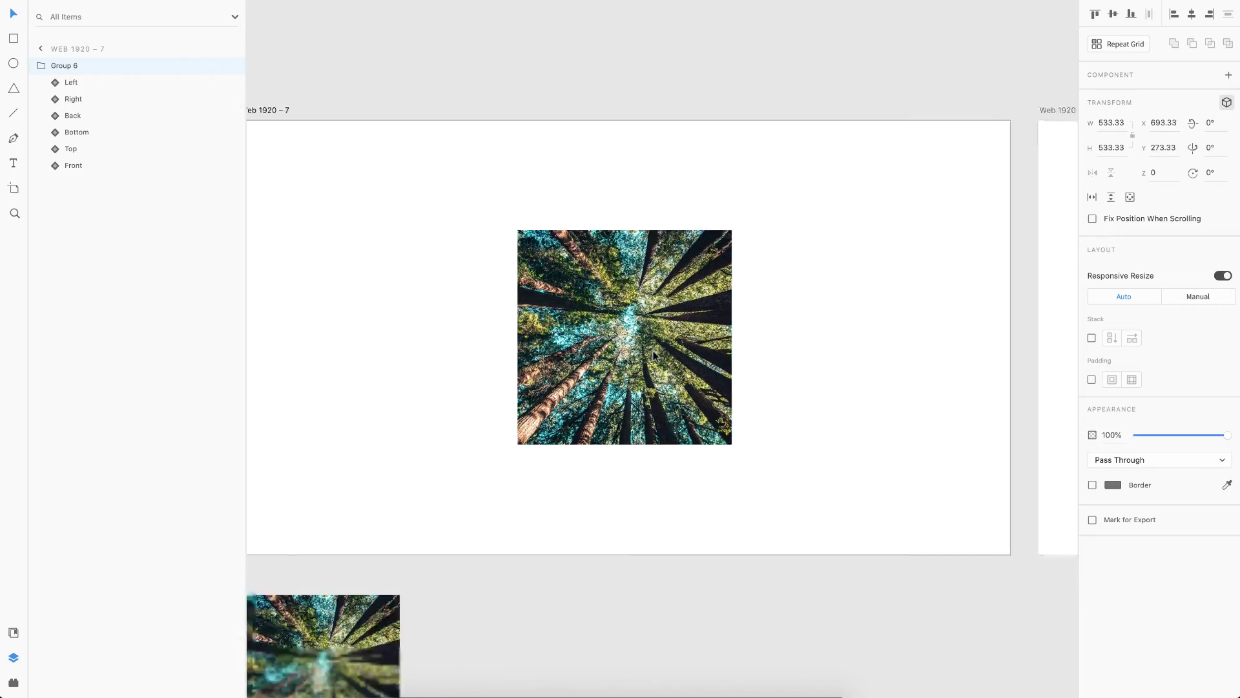
- Examine the 3DCube on Web 1920 – 12 by rotating it in 3D, and view the blue cube on Web 1920 – 13
click(363, 163)
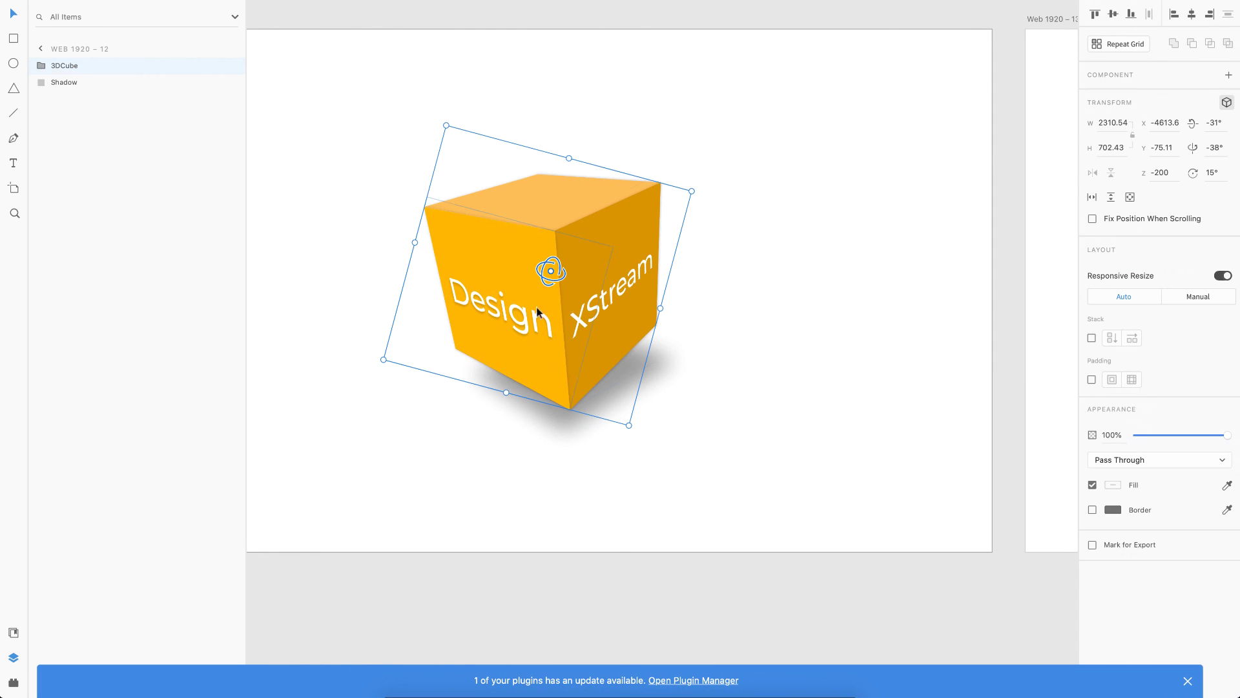
drag(551, 279, 561, 242)
key(Tab)
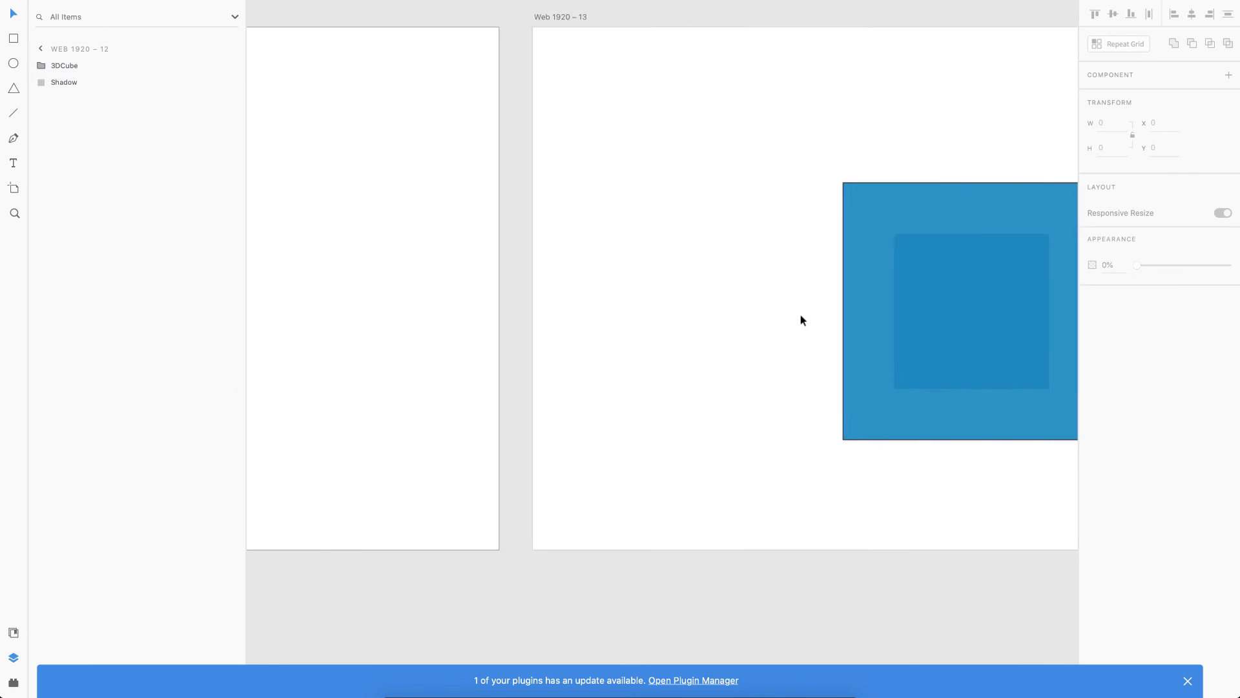
drag(619, 315, 499, 315)
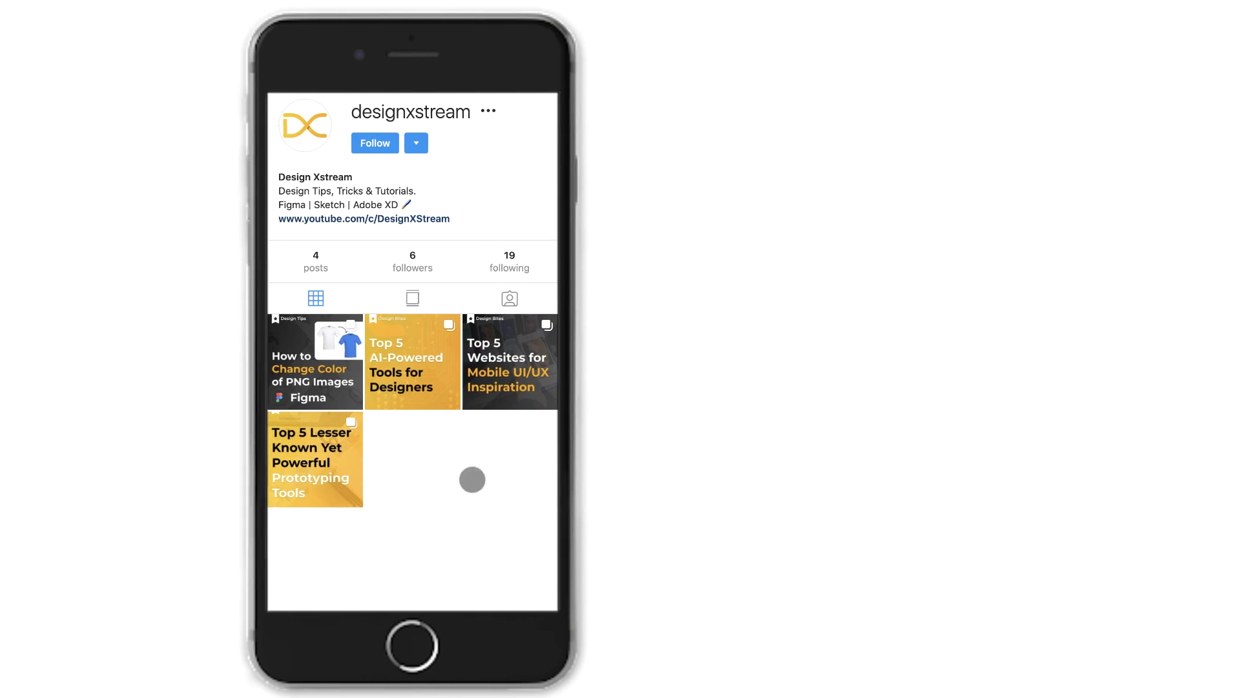